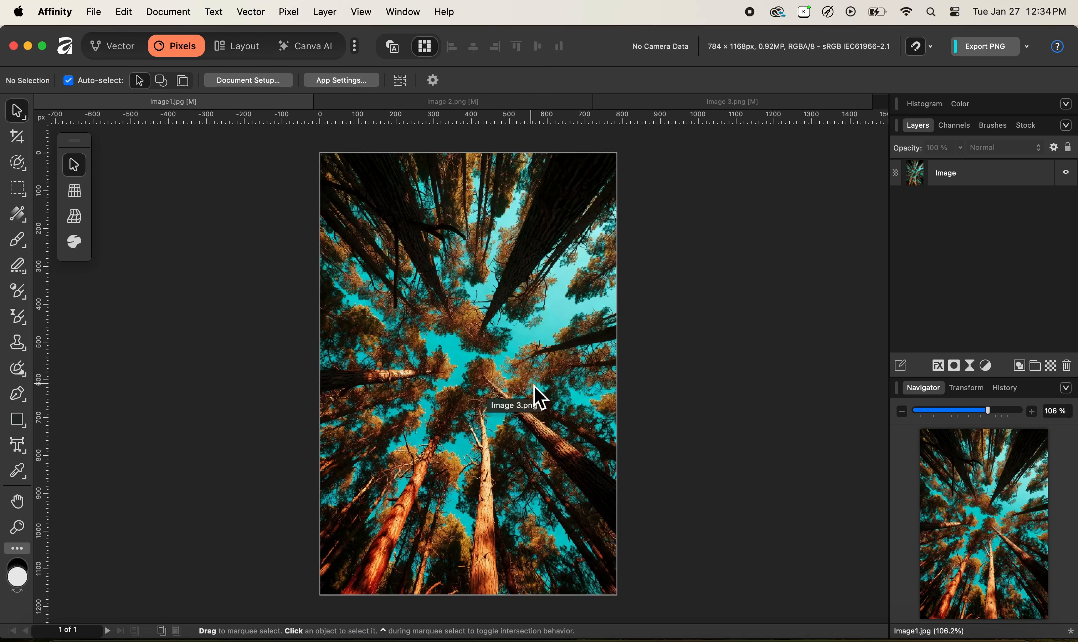
- Add the Composite Blue channel to the pixel selection and subtract the Composite Red channel from it
click(956, 127)
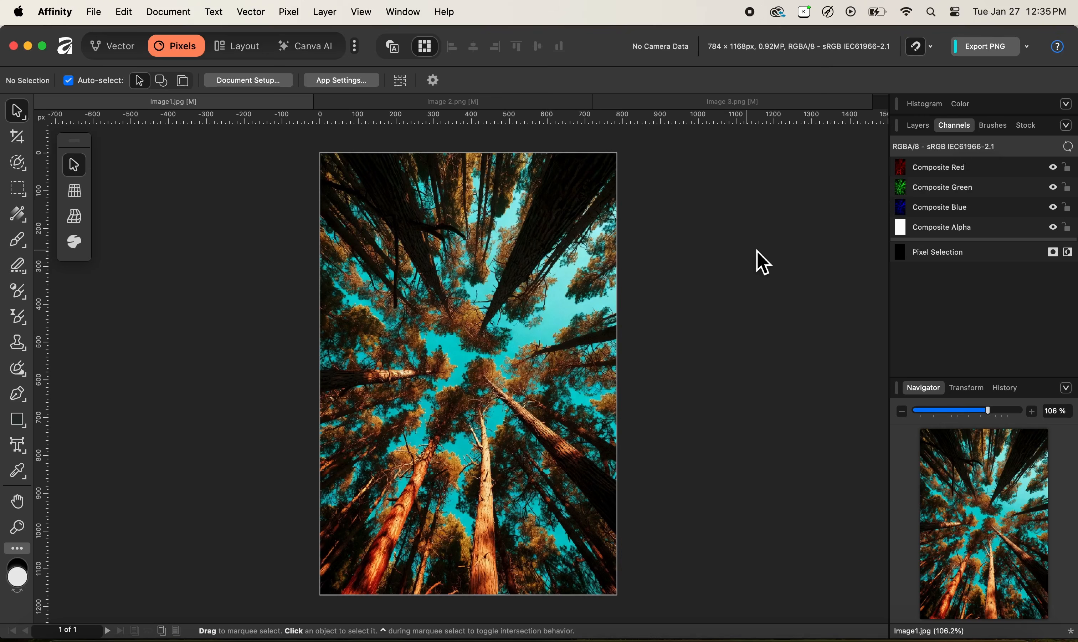
right_click(941, 209)
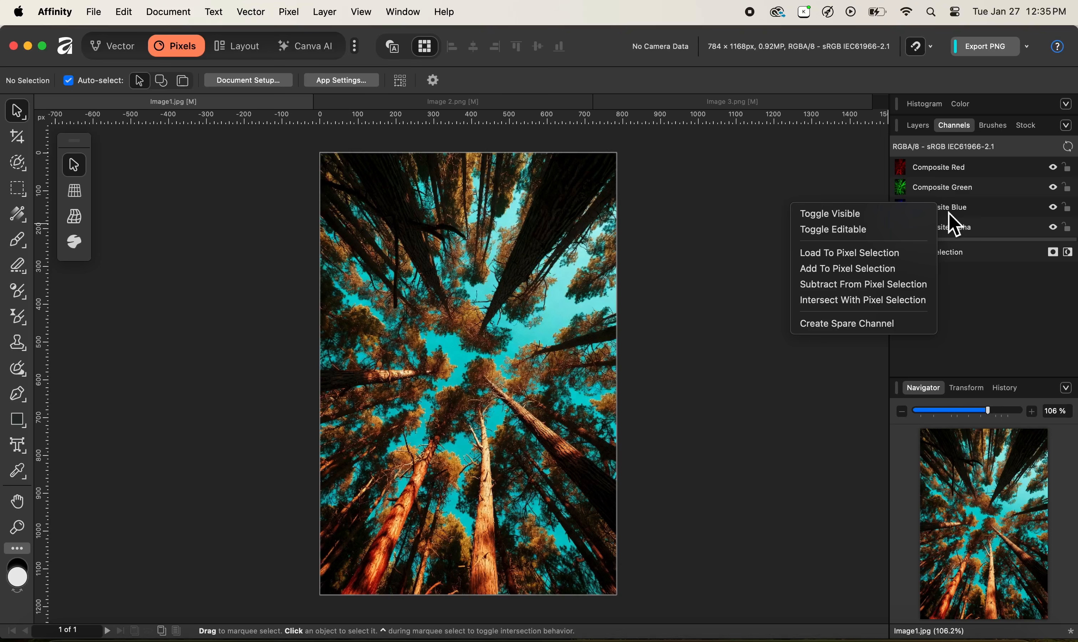
click(879, 269)
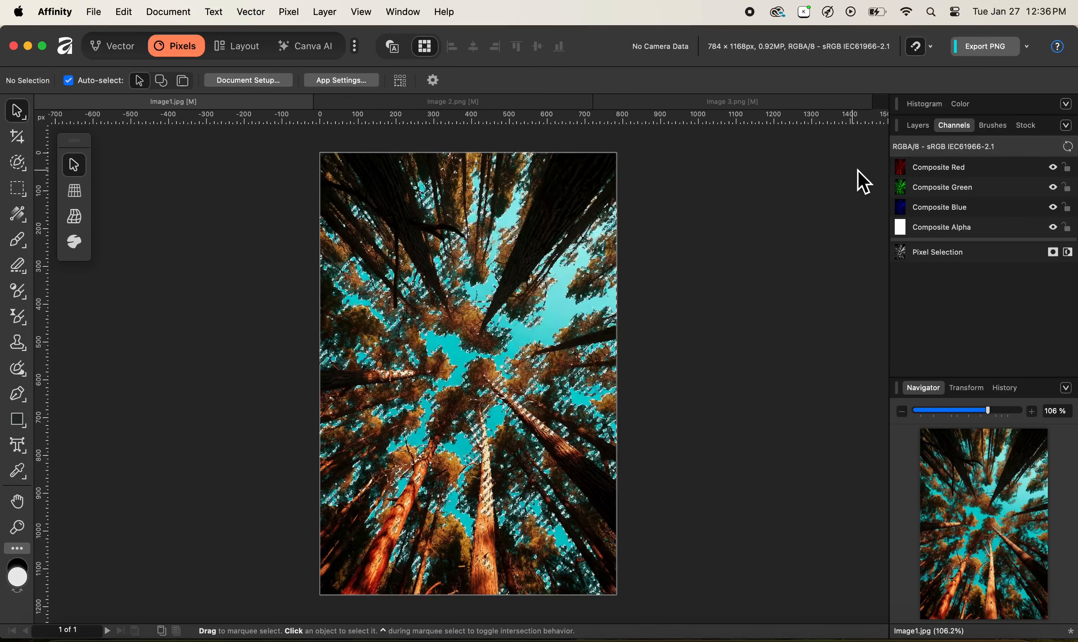
right_click(935, 169)
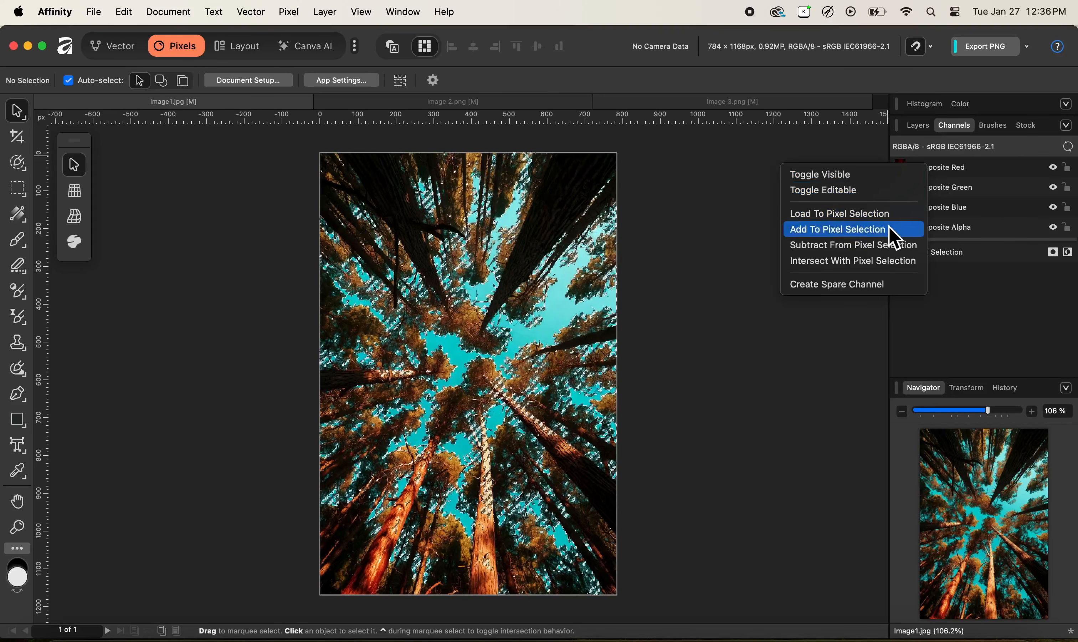
click(864, 248)
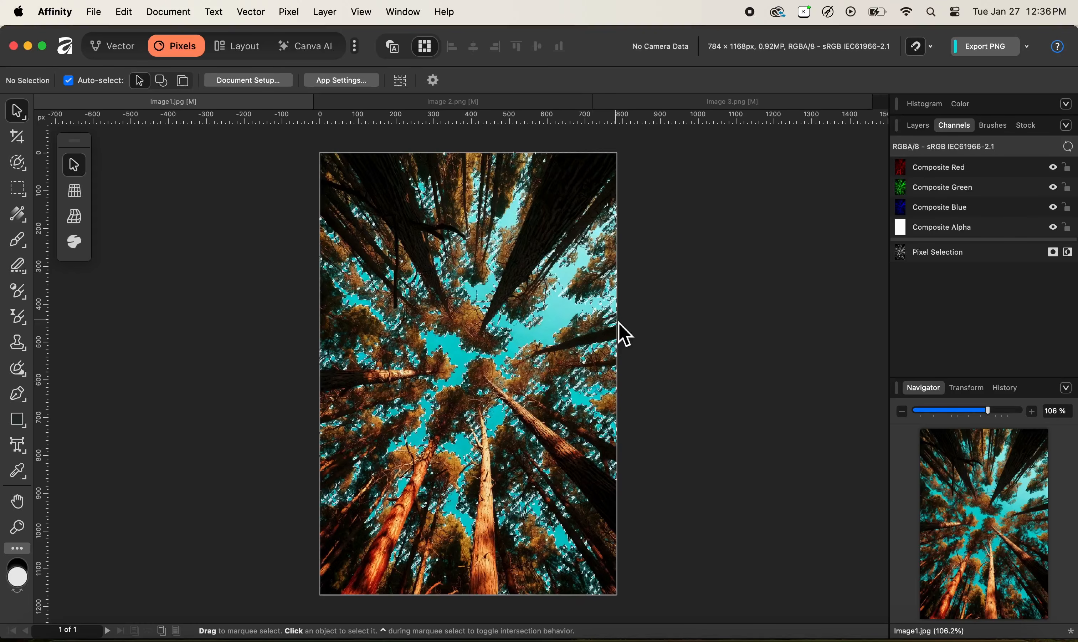
right_click(942, 169)
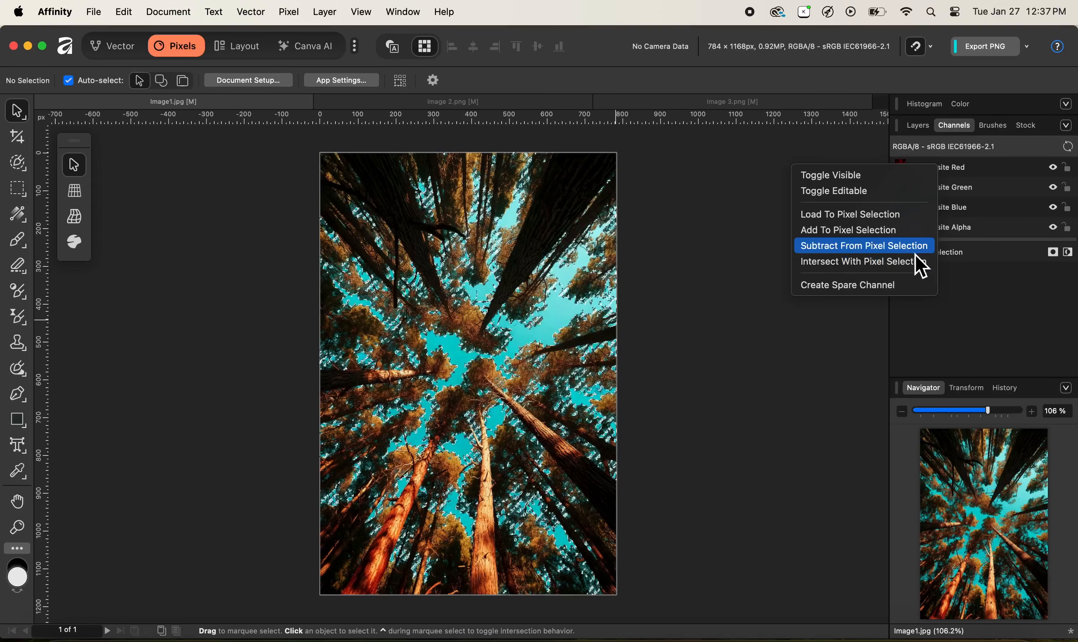
click(987, 321)
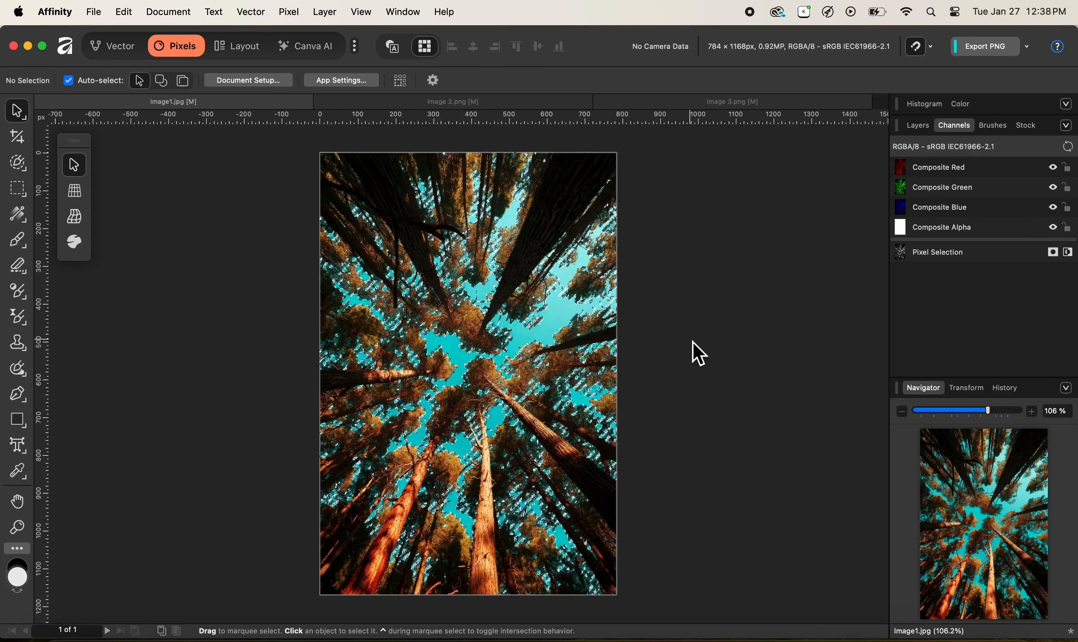
- Add a Curves adjustment to the selected sky, deselect, and raise the Master curve to about X 0.329, Y 0.711
key(super+m)
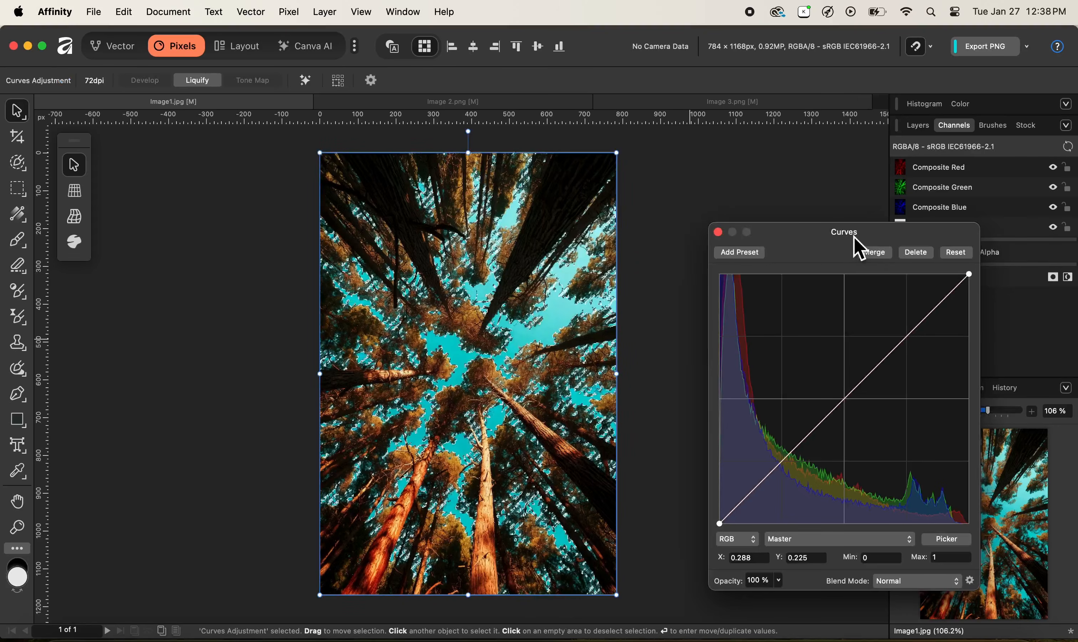
drag(856, 239, 775, 197)
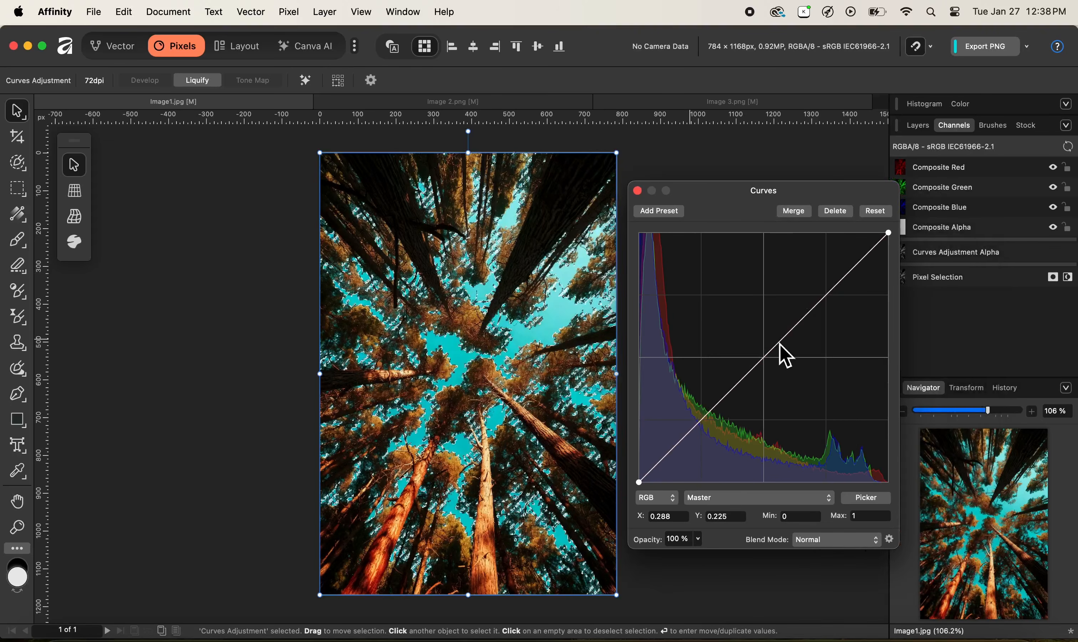
drag(769, 356, 751, 332)
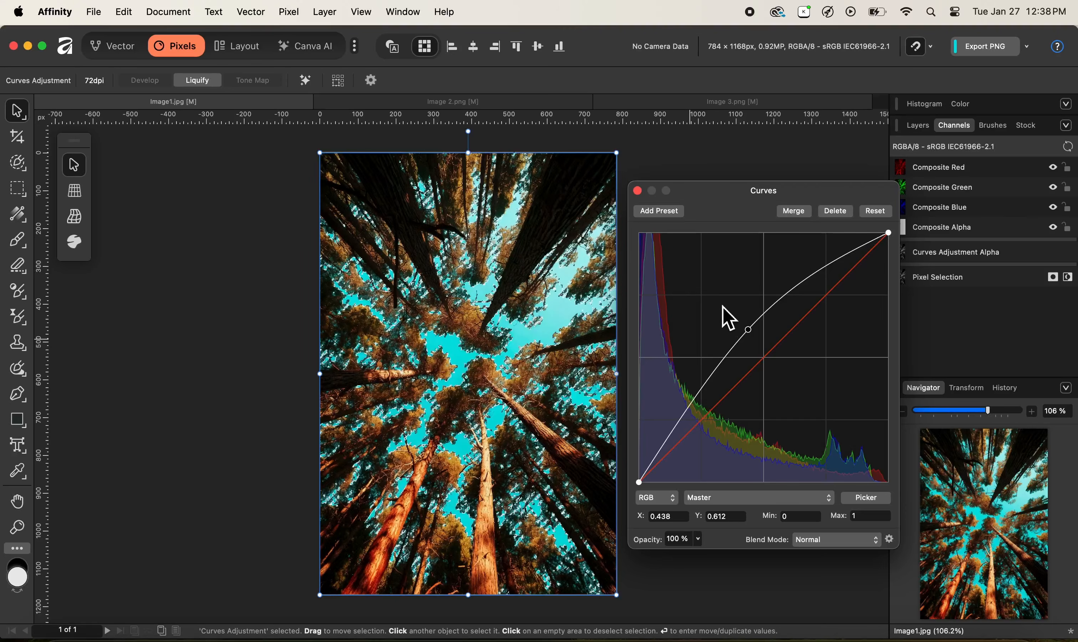
key(super)
key(super+d)
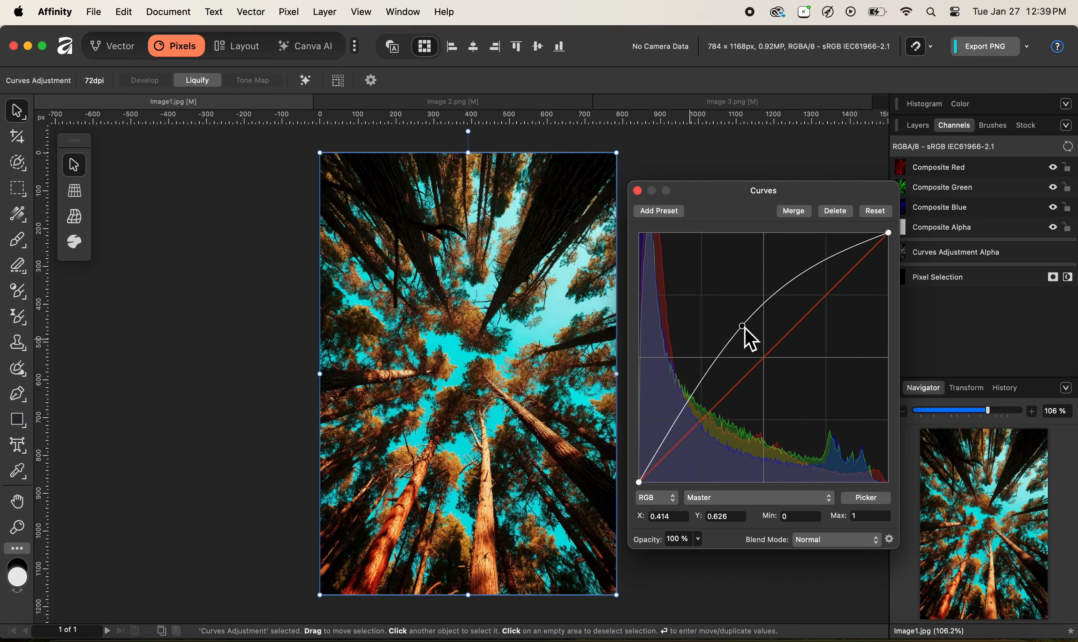
drag(745, 328, 728, 311)
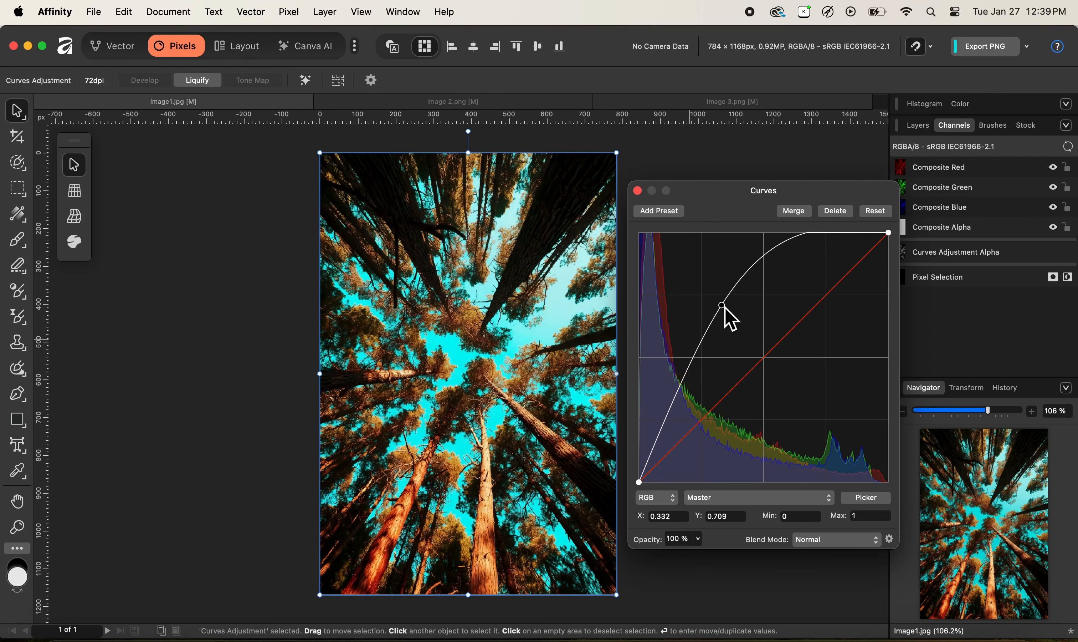
drag(725, 309, 726, 311)
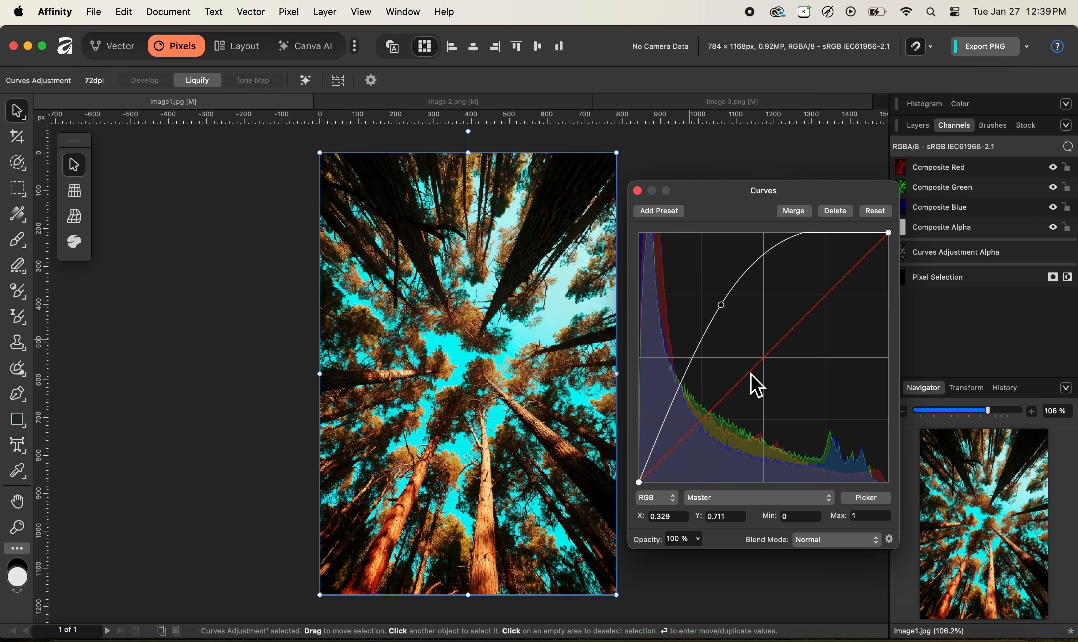
- Raise the Blue curve of the Curves adjustment to about X 0.425, Y 0.59 and close the adjustment
click(771, 500)
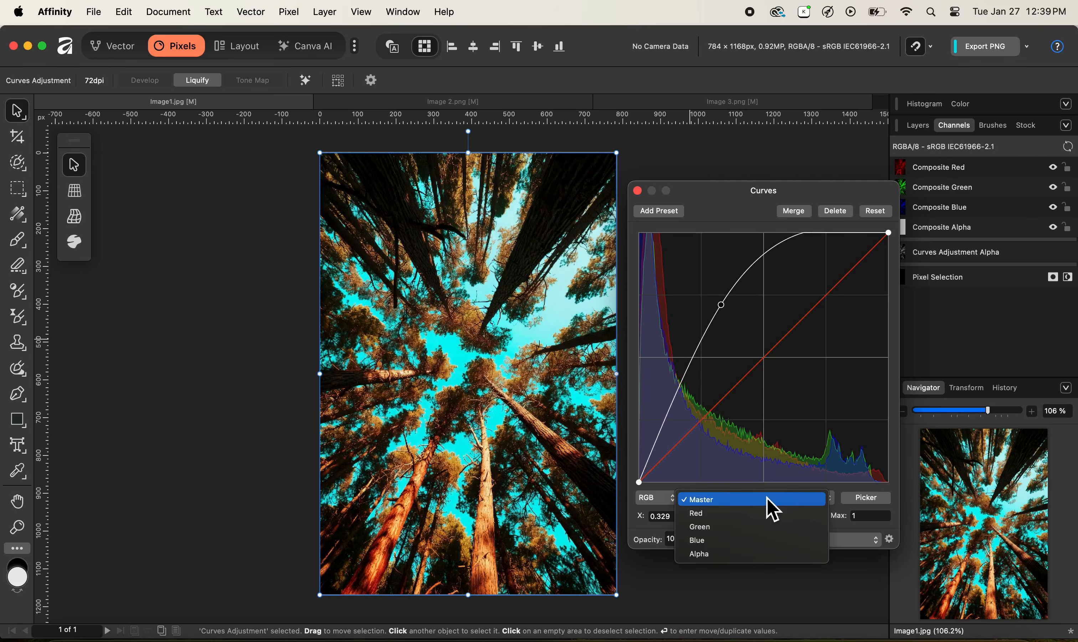
click(764, 553)
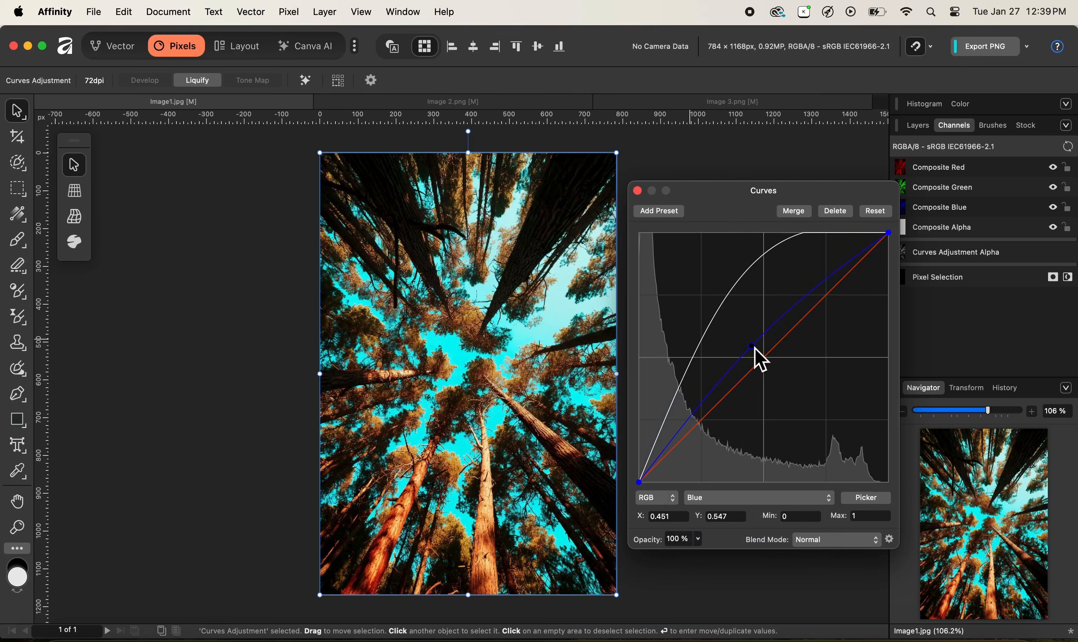
drag(754, 347, 749, 337)
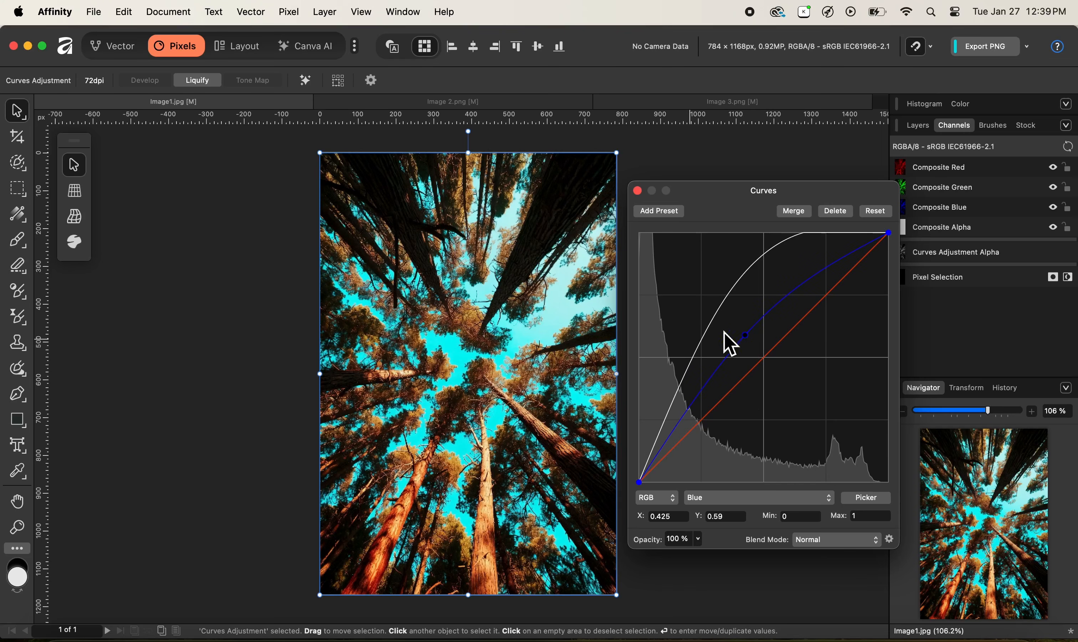
click(638, 192)
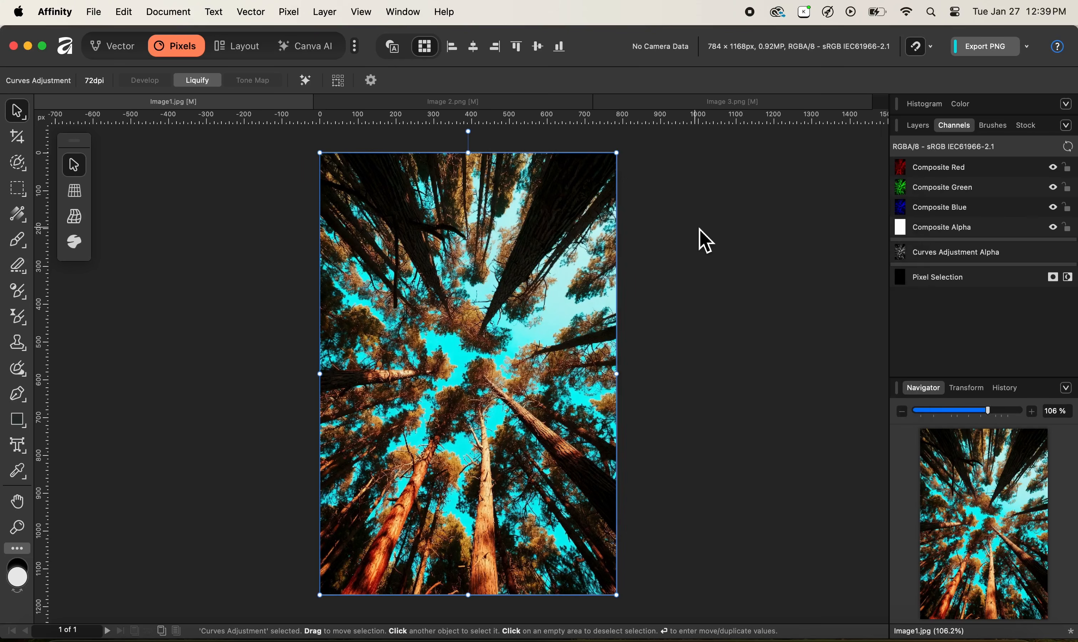
- Add the Composite Green channel to the pixel selection and subtract the Composite Red channel from it
right_click(930, 190)
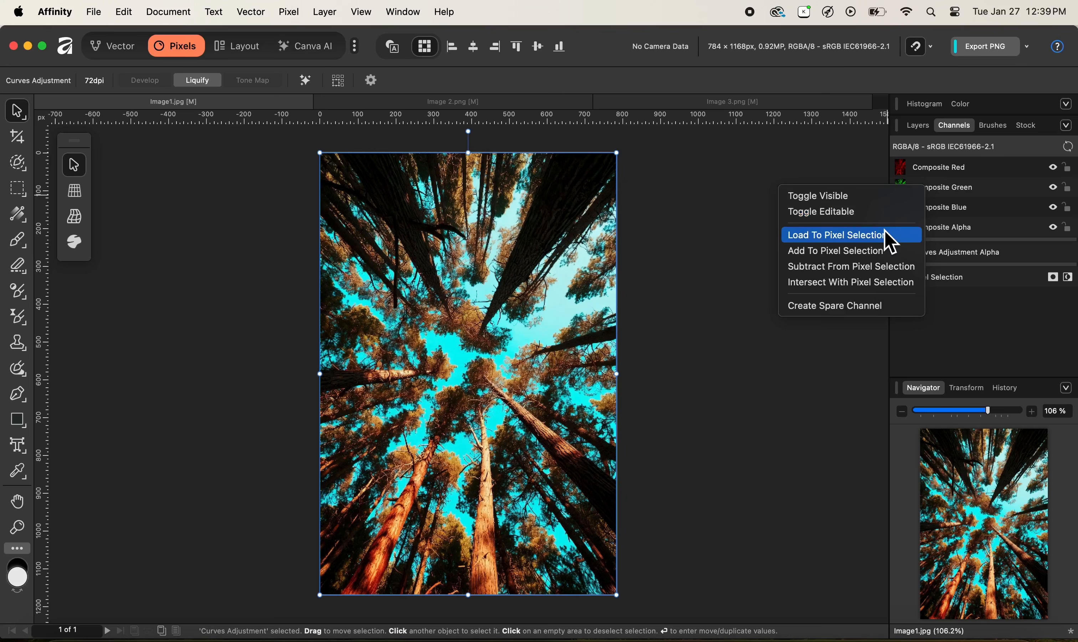
click(871, 256)
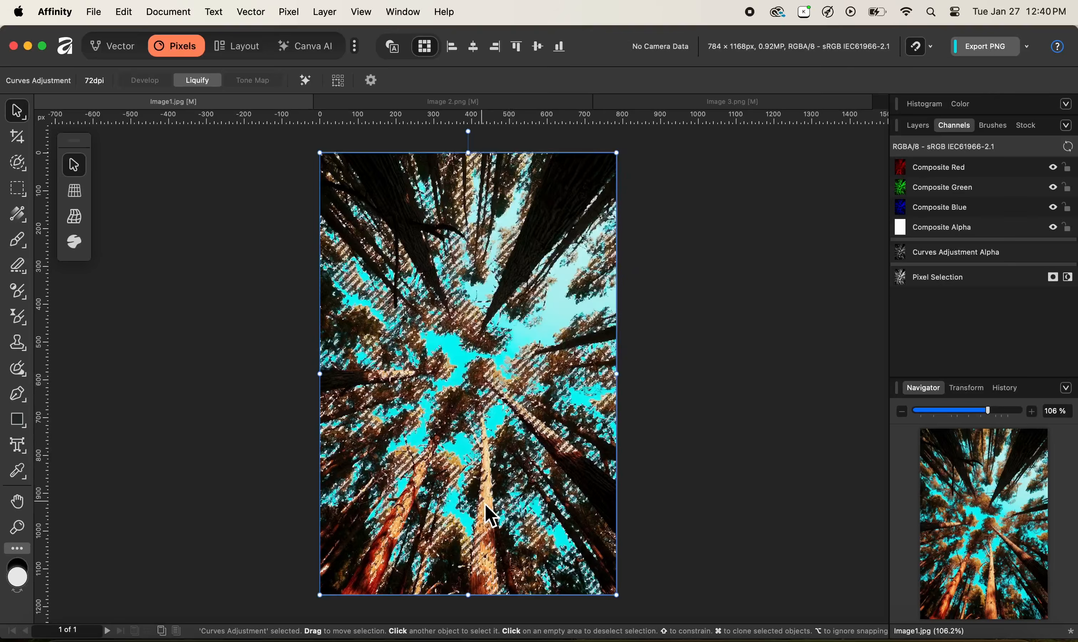
right_click(926, 169)
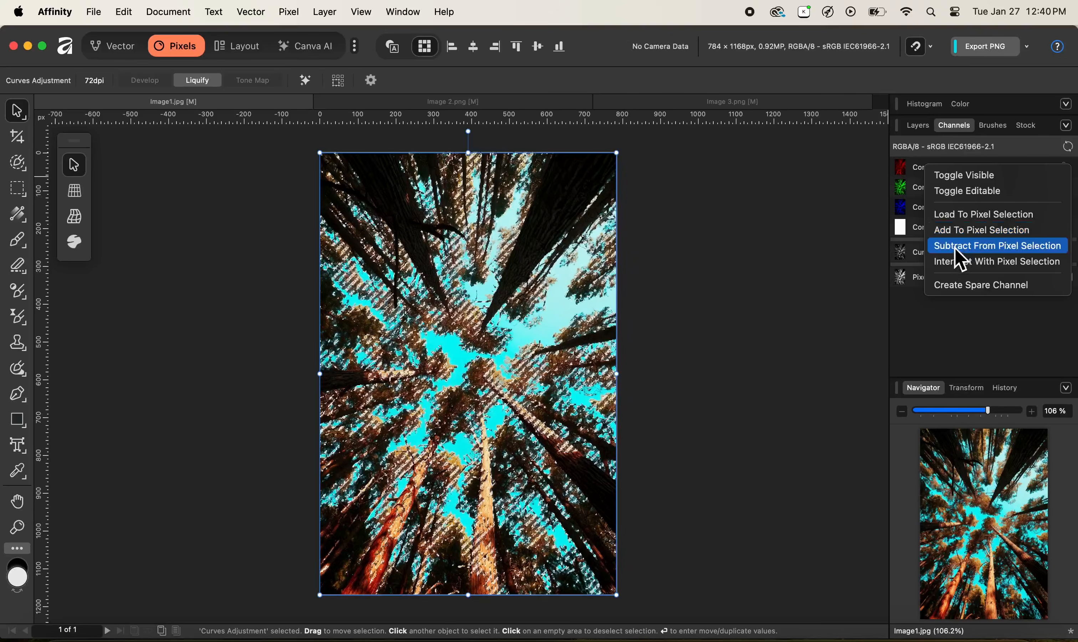
click(965, 258)
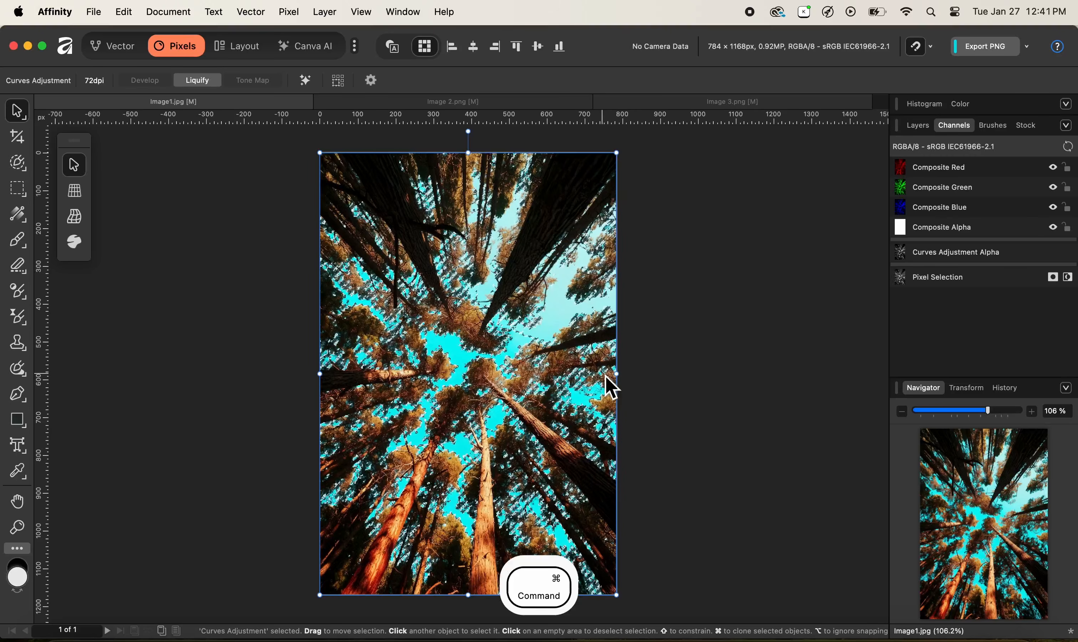
- Add an HSL adjustment to the selection, deselect, set Saturation Shift to about 47%, and show the layer stack
key(super+u)
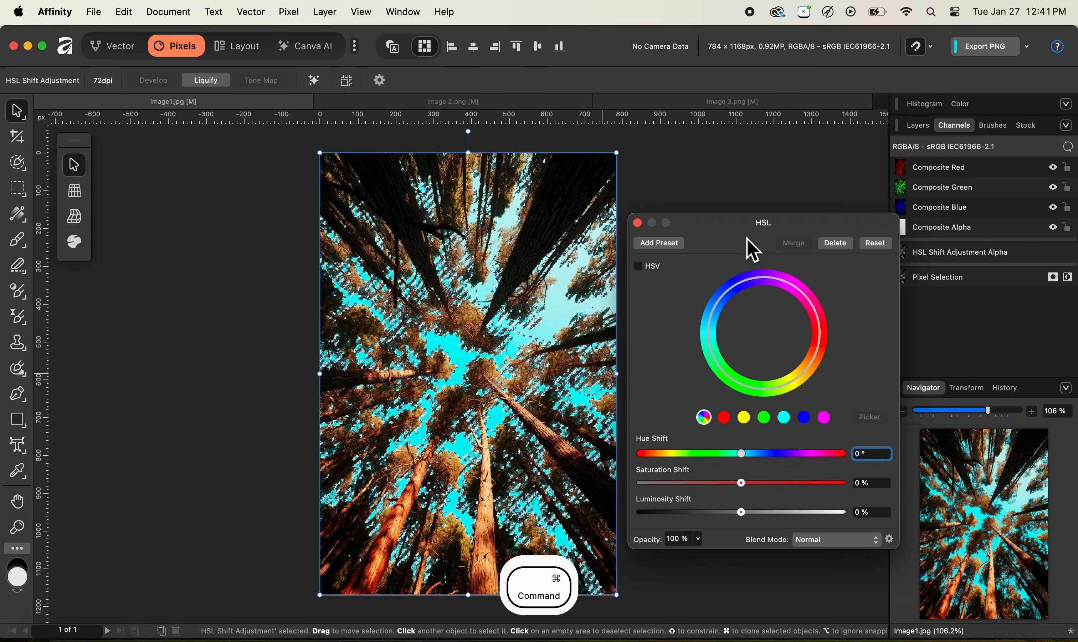
key(super+d)
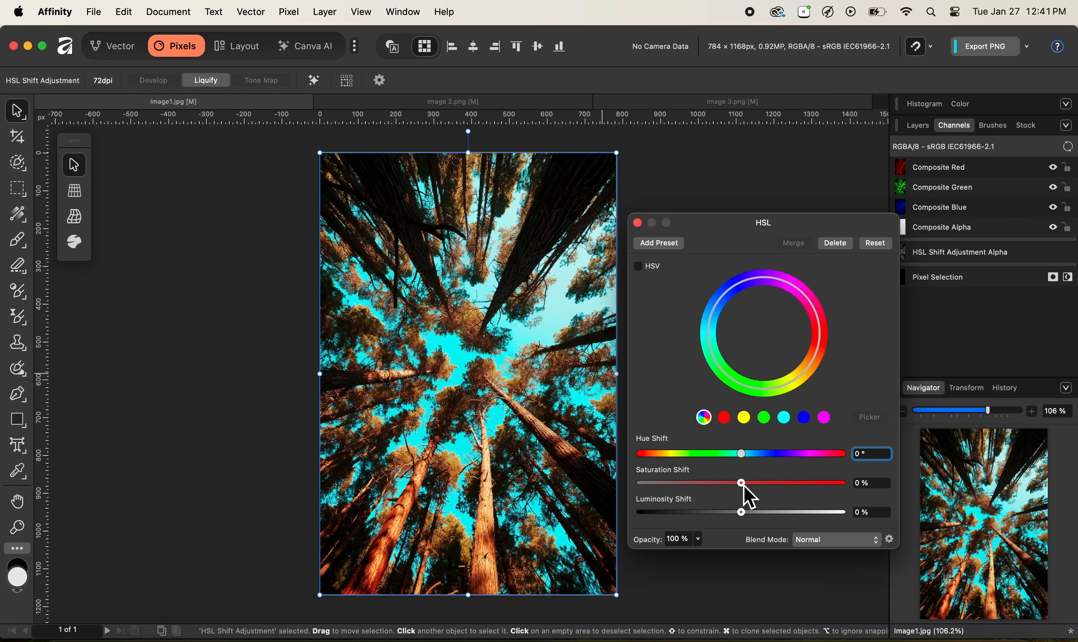
drag(745, 484, 793, 482)
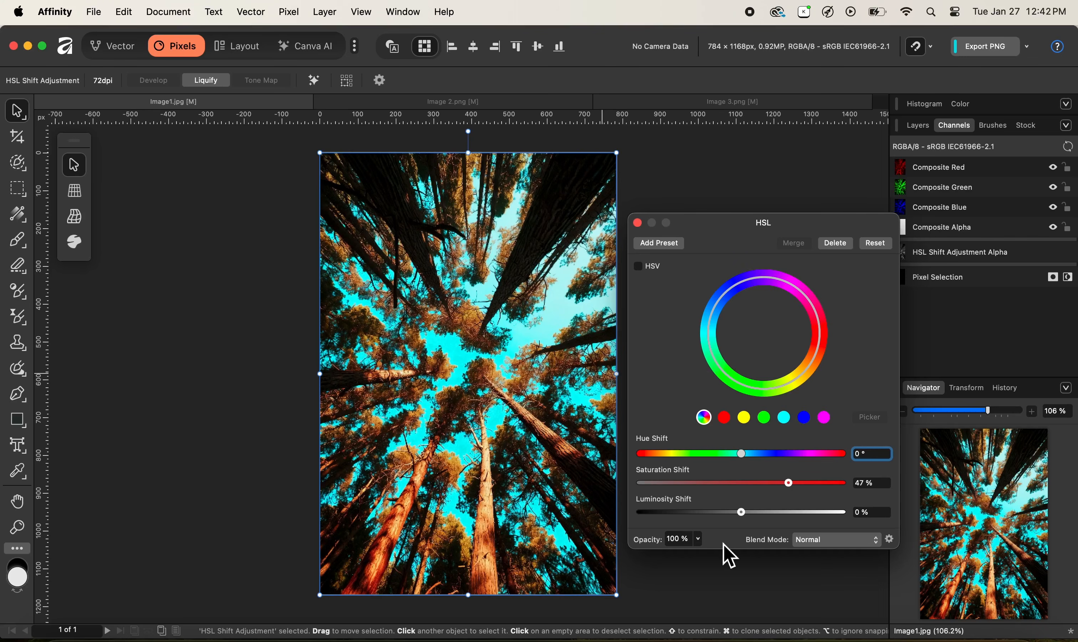
click(638, 223)
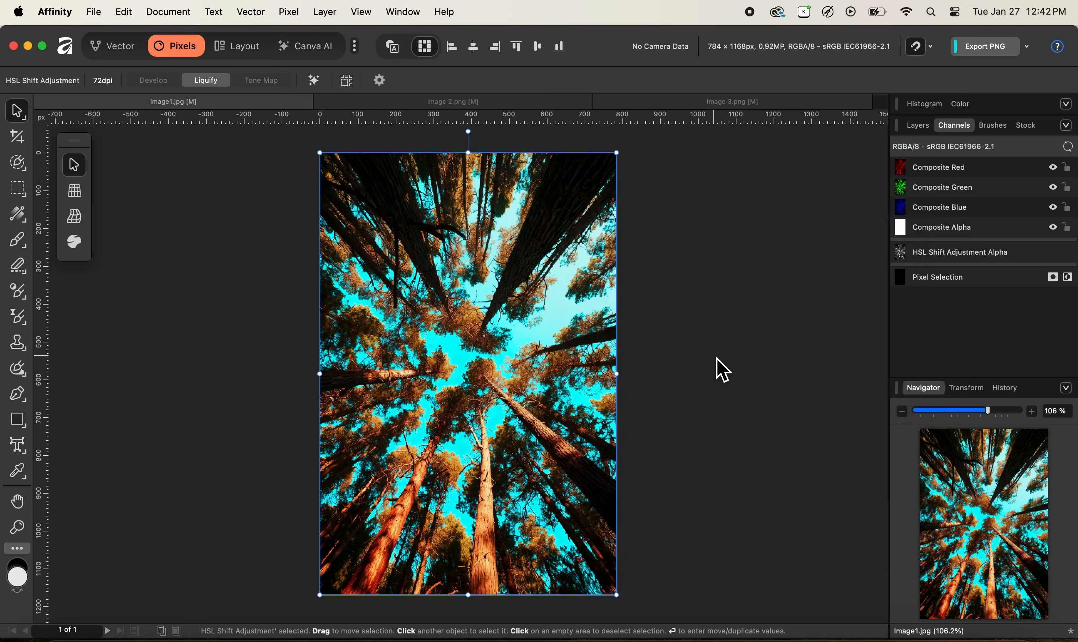
click(919, 126)
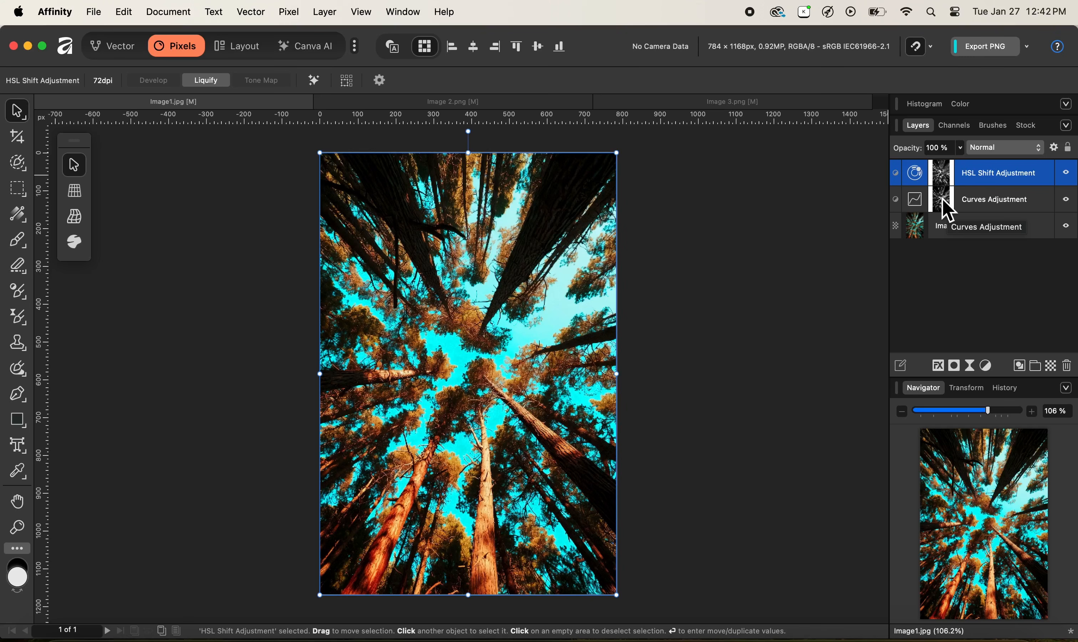
- In Image 2.png, select the tiger's head and upper body using the Selection Brush at a width of 37.8 px
click(484, 108)
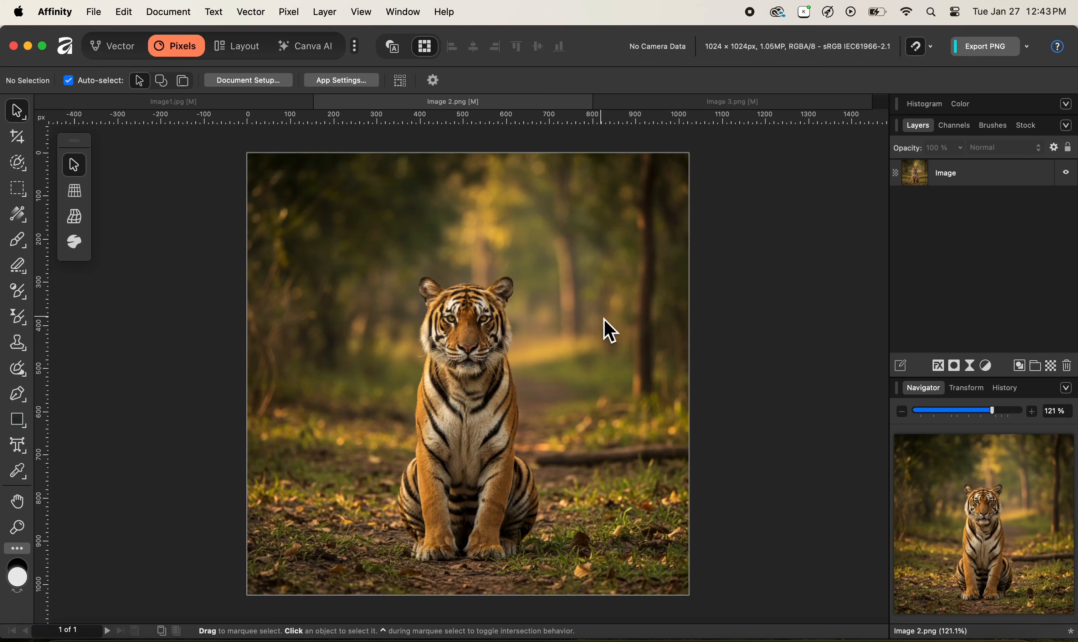
key(super+equal)
key(super+equal)
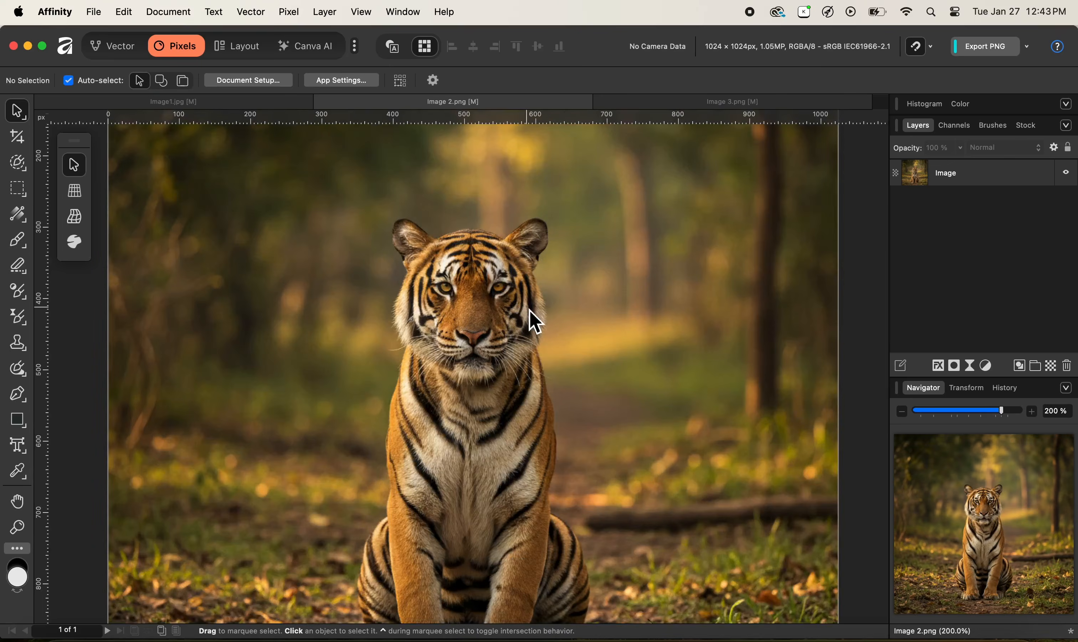
click(21, 171)
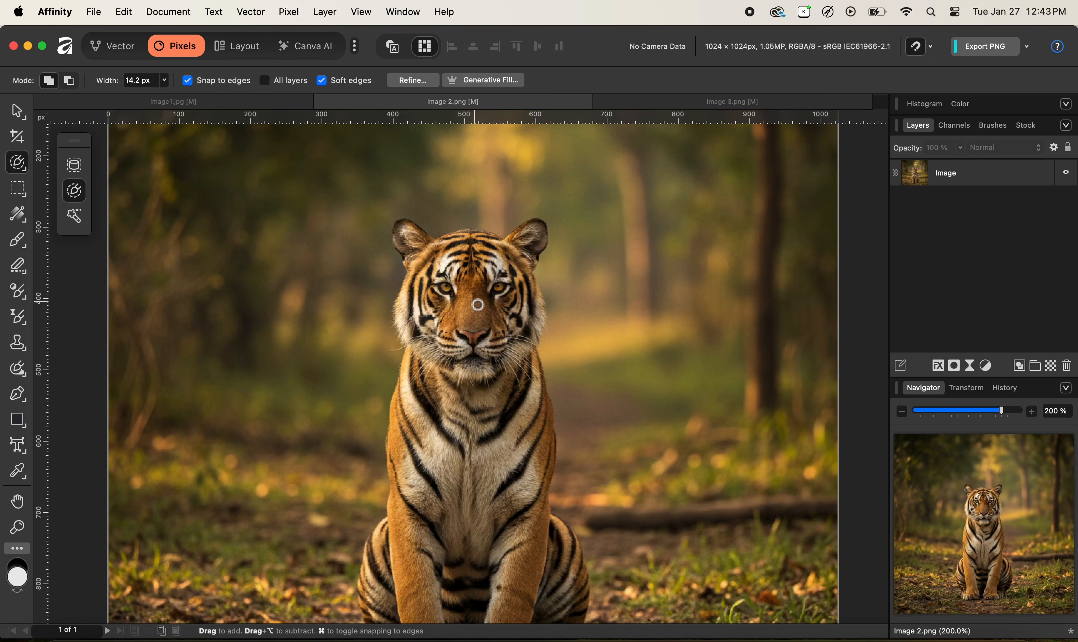
key(])
key(])
key(])
key(])
key(])
key(])
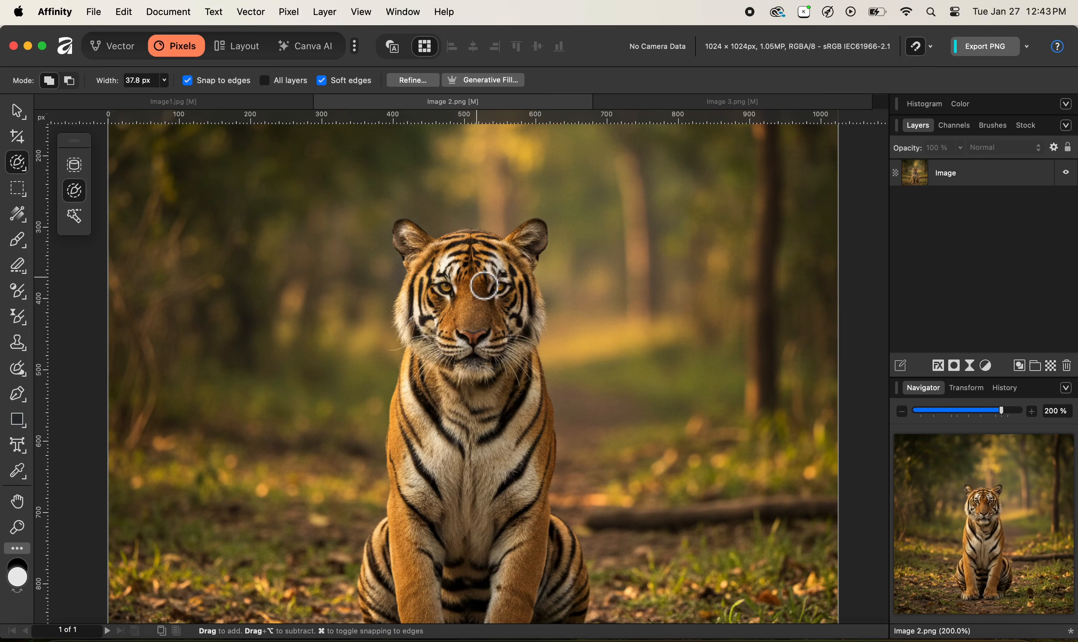
mouse_move(484, 281)
mouse_down()
mouse_move(445, 289)
mouse_move(433, 331)
mouse_move(426, 318)
mouse_move(432, 260)
mouse_up()
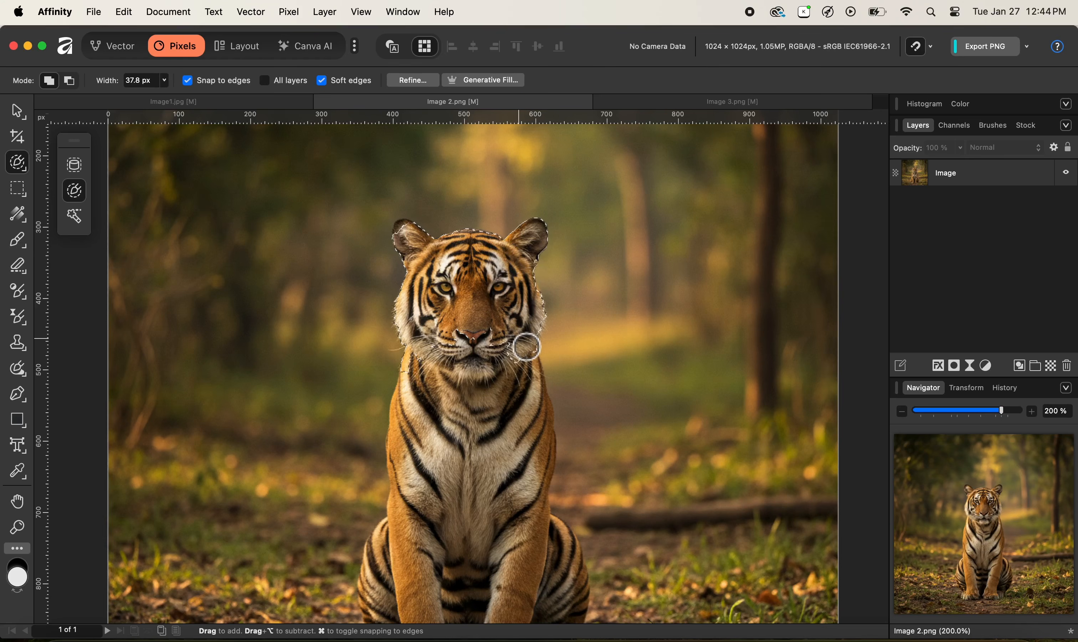
mouse_move(492, 355)
mouse_down()
mouse_move(427, 393)
mouse_move(424, 463)
mouse_move(433, 471)
mouse_move(471, 433)
mouse_move(509, 438)
mouse_move(532, 376)
mouse_move(545, 454)
mouse_move(463, 520)
mouse_move(442, 506)
mouse_move(418, 571)
mouse_move(425, 496)
mouse_move(455, 490)
mouse_up()
- Extend the brush selection over the tiger's front legs, haunches and paws
key(space)
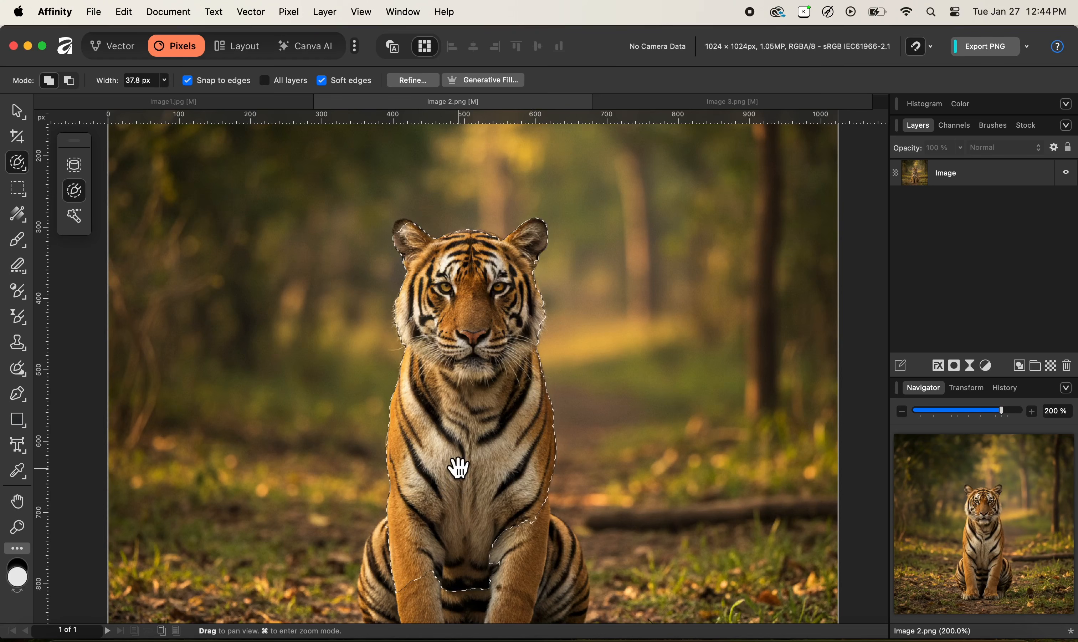
mouse_move(465, 514)
mouse_down()
mouse_move(477, 508)
mouse_move(513, 327)
mouse_move(493, 315)
mouse_up()
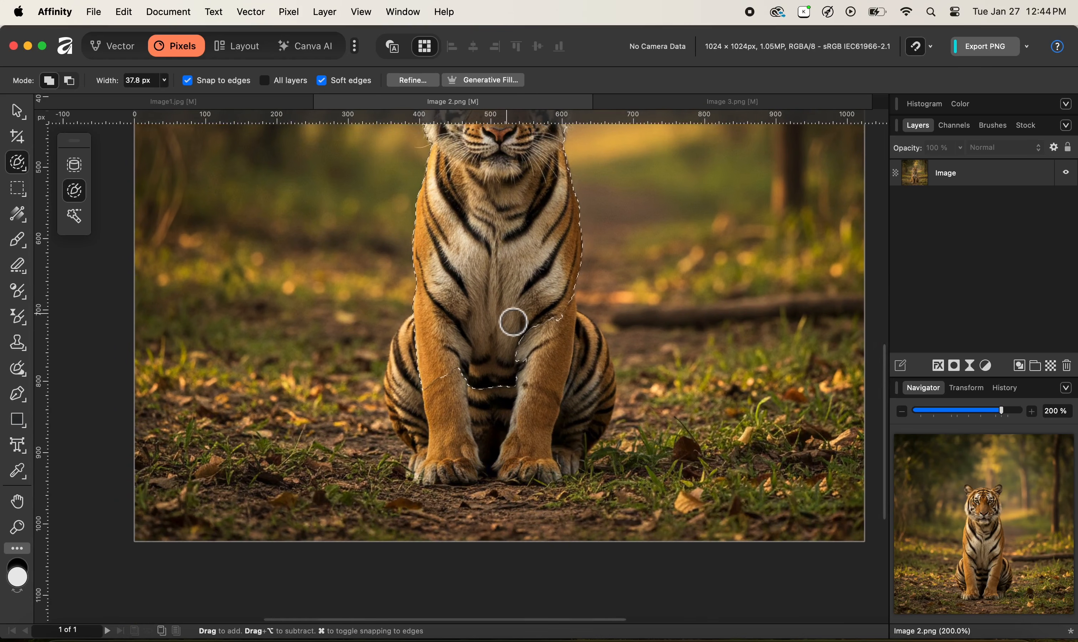
mouse_move(475, 353)
mouse_down()
mouse_move(456, 374)
mouse_move(458, 399)
mouse_move(466, 386)
mouse_move(516, 392)
mouse_up()
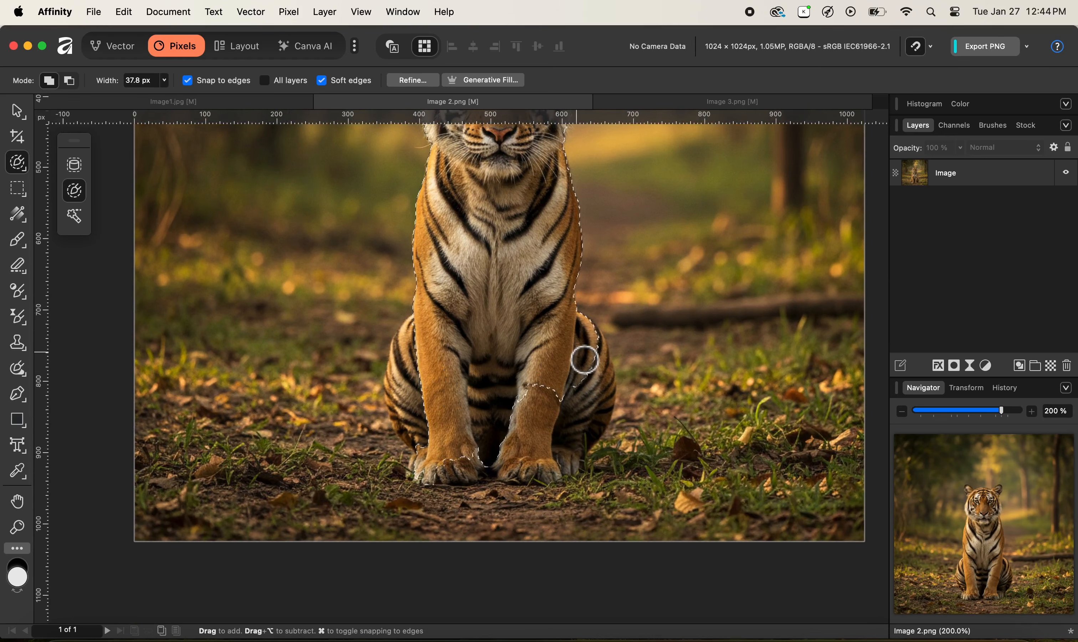
mouse_move(591, 402)
mouse_down()
mouse_move(599, 357)
mouse_move(537, 424)
mouse_move(524, 414)
mouse_move(462, 438)
mouse_up()
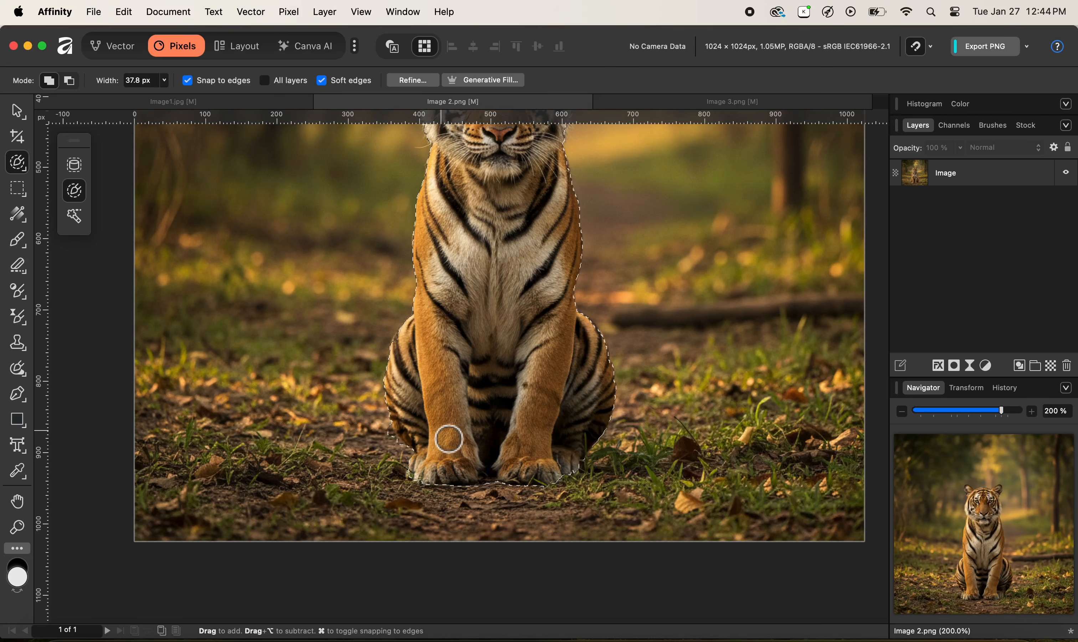
- Subtract the stray patch of ground beside the haunch on the image's left side from the tiger selection
key(super+equal)
key(super+equal)
key(super+equal)
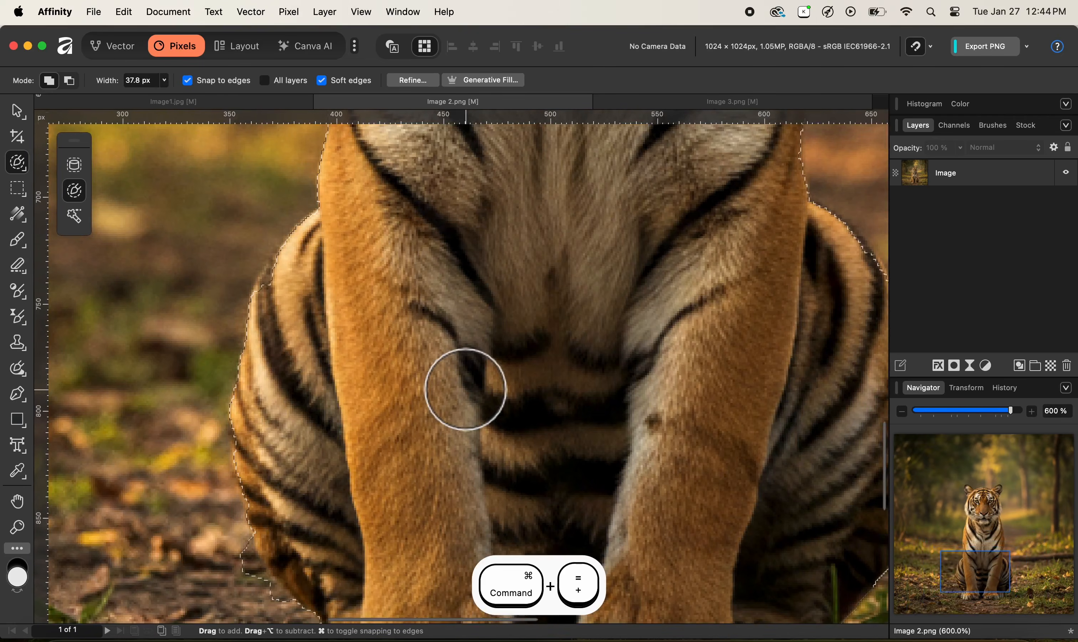
mouse_move(328, 415)
mouse_down()
mouse_move(404, 308)
mouse_move(491, 227)
mouse_up()
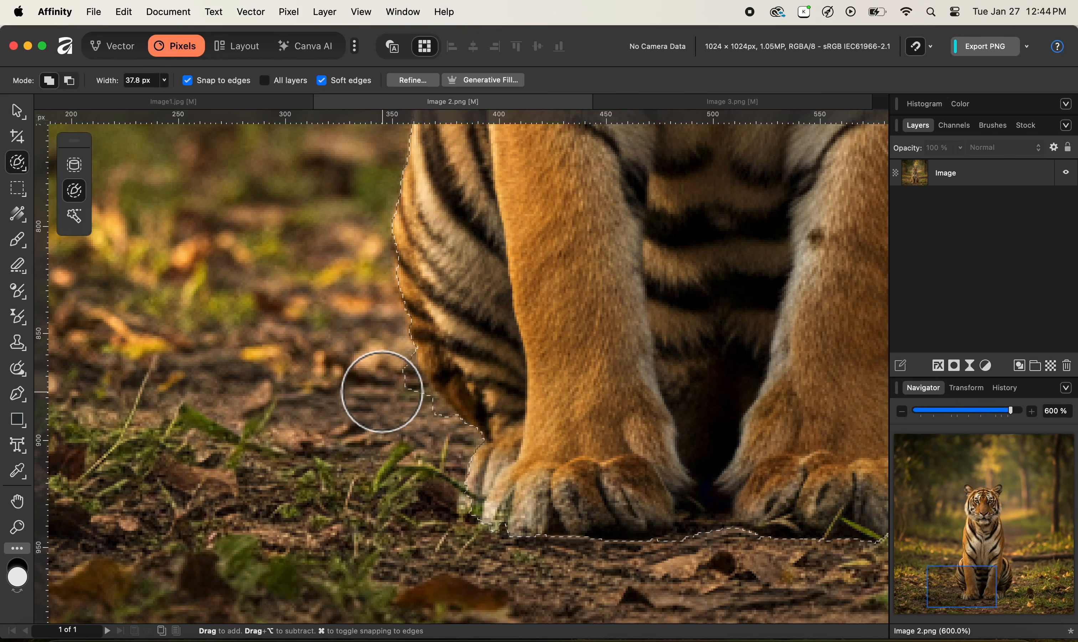
key(alt)
drag(378, 384, 382, 390)
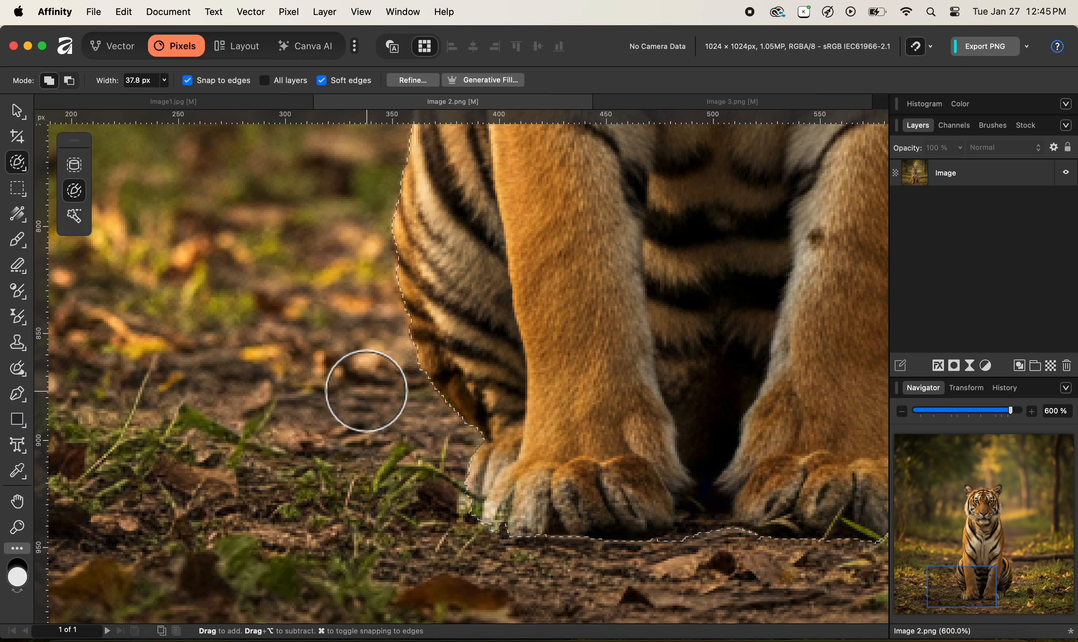
- Add the missing outer part of the ear on the image's left side to the selection, using a 19.7 px brush width
key(super+minus)
key(super+minus)
key(super+minus)
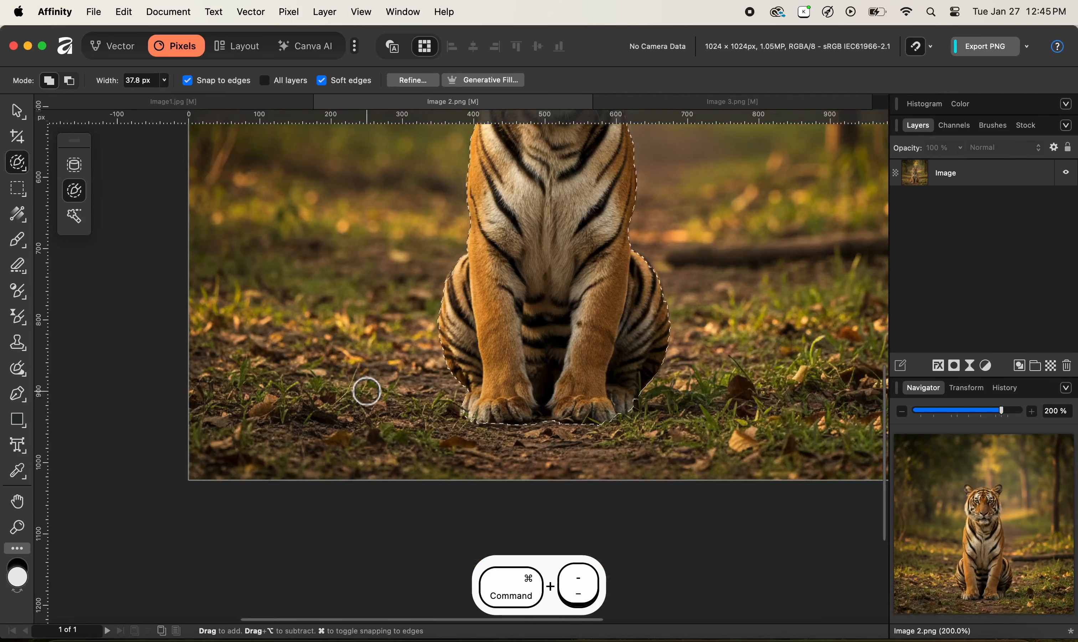
key(super+minus)
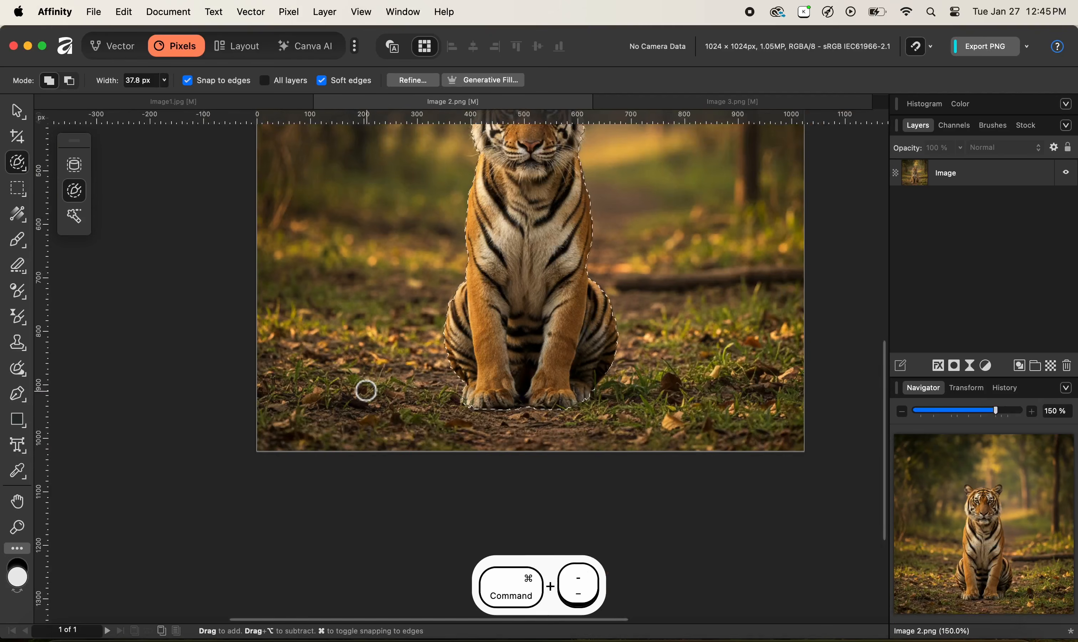
key(space)
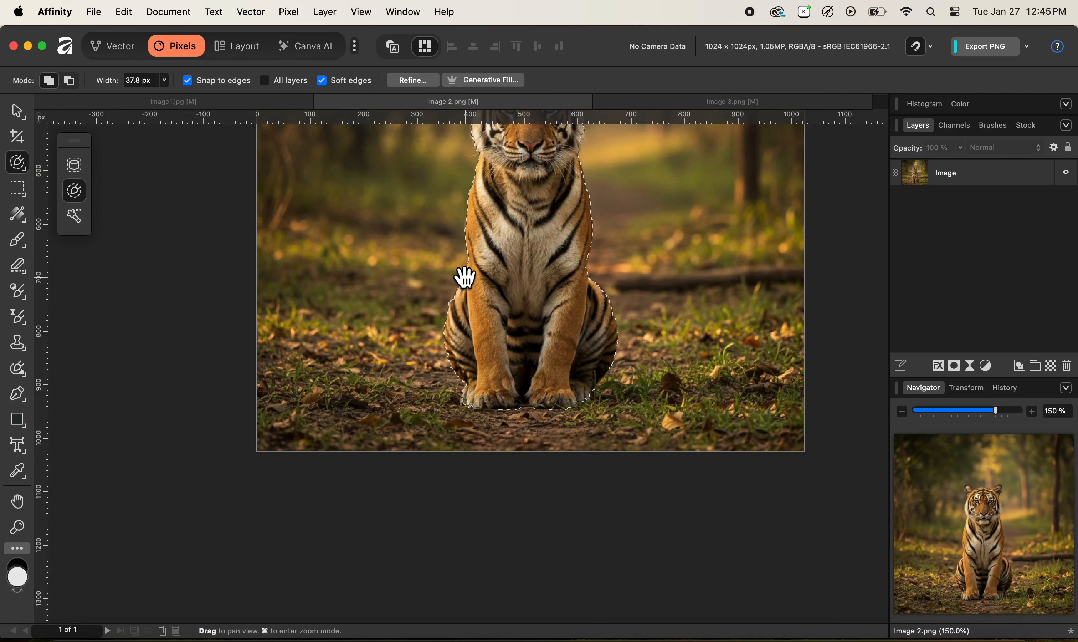
mouse_move(506, 231)
mouse_down()
mouse_move(503, 339)
mouse_move(514, 271)
mouse_move(479, 405)
mouse_up()
key(super+equal)
key(super+equal)
key(super+equal)
key(super+equal)
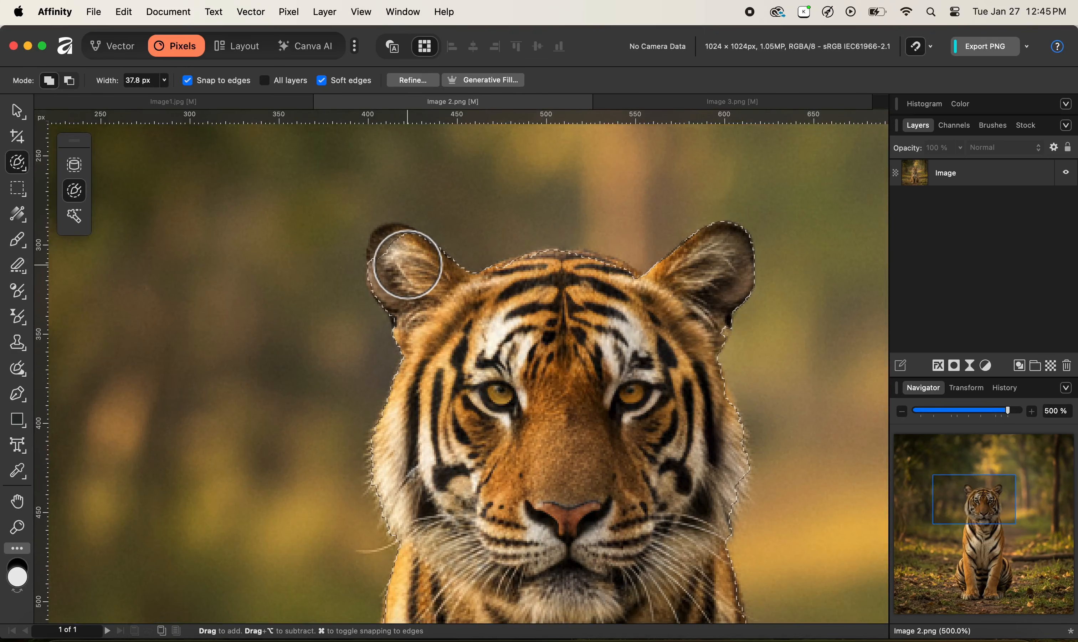
key(bracketleft)
key(bracketleft)
key(bracketleft)
key(bracketleft)
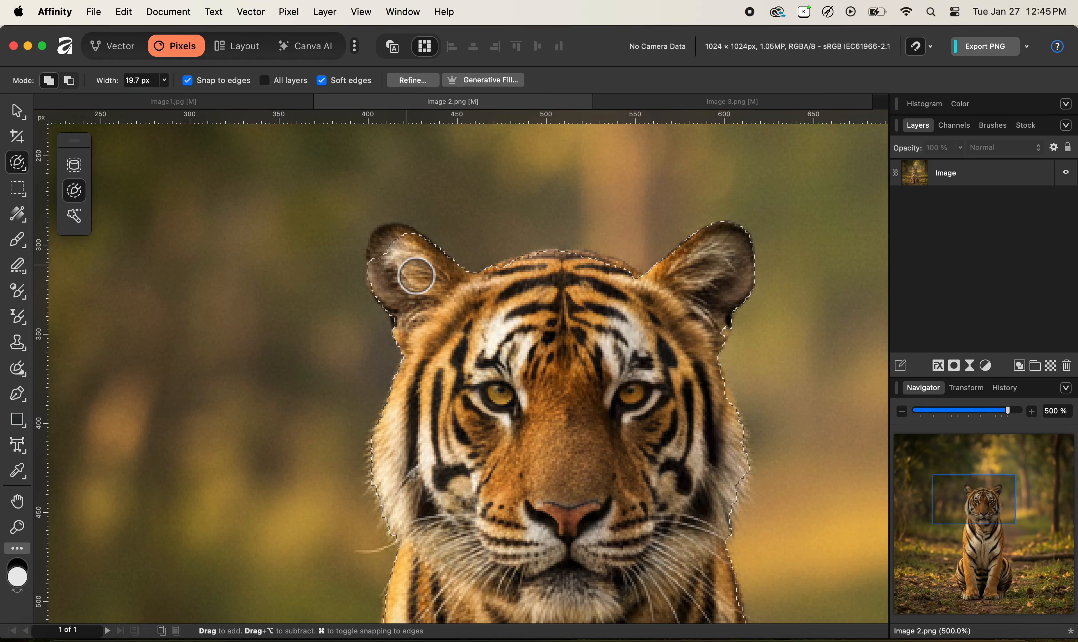
mouse_move(416, 276)
mouse_down()
mouse_move(398, 255)
mouse_move(393, 279)
mouse_up()
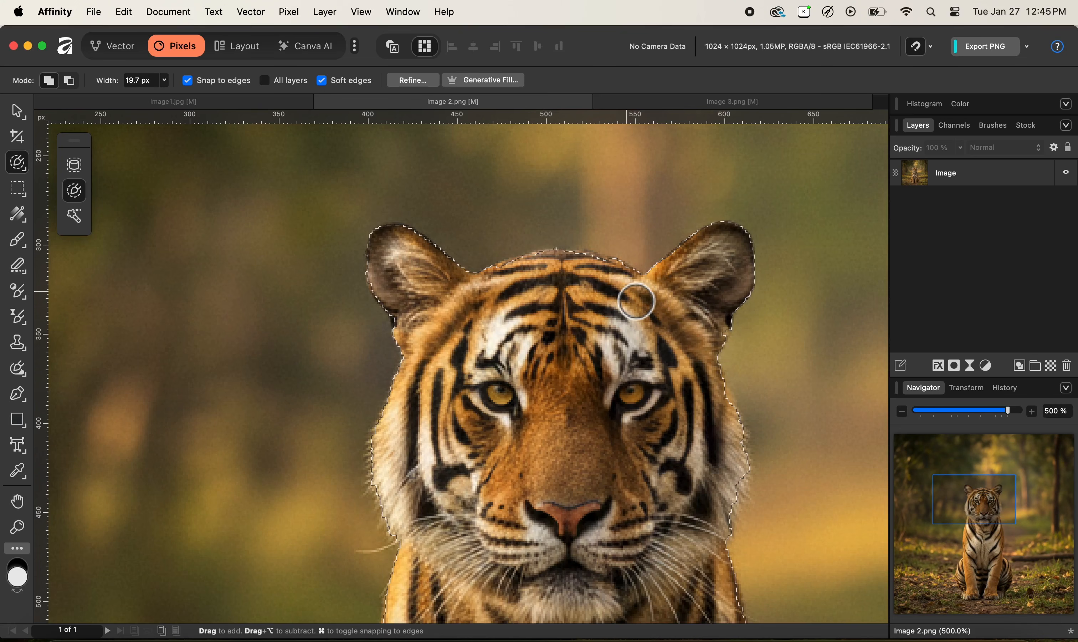
- Save the tiger's pixel selection as a spare channel and rename that channel Foreground
key(super+0)
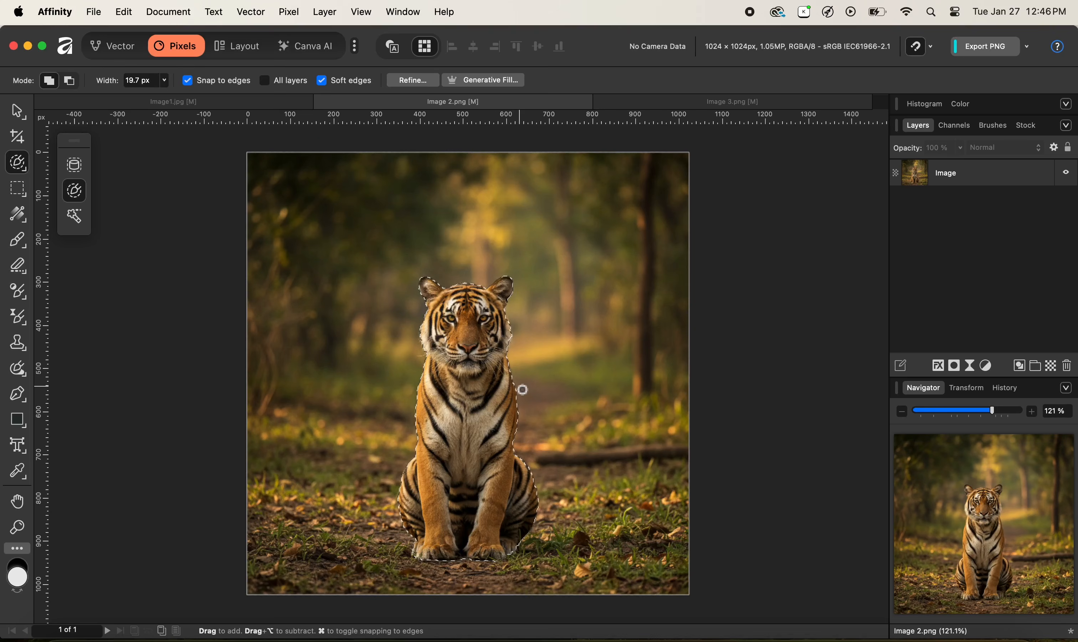
click(955, 127)
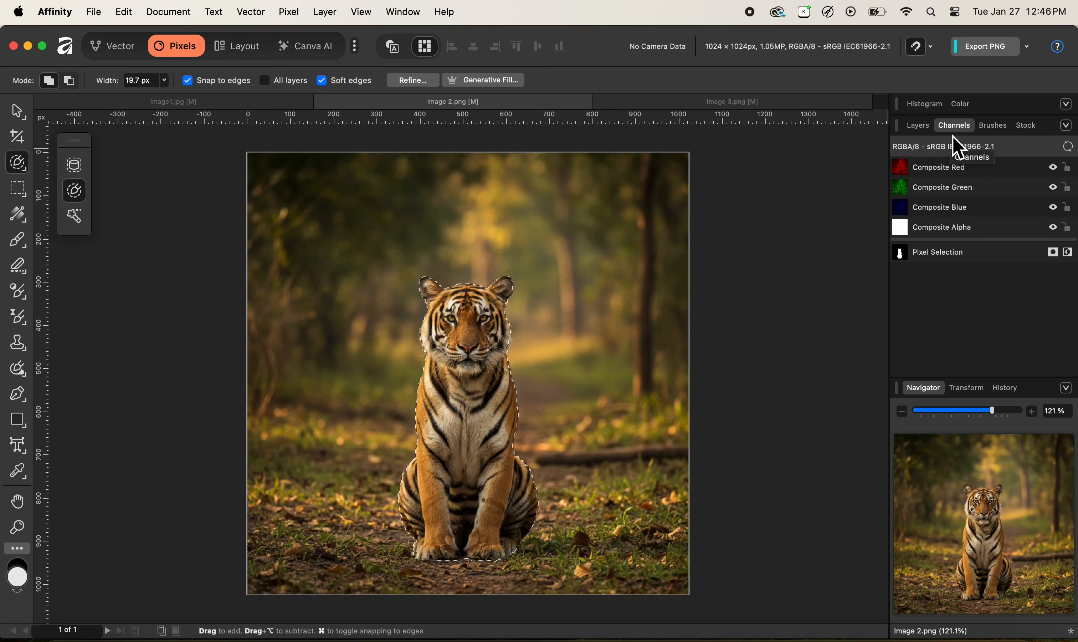
right_click(925, 255)
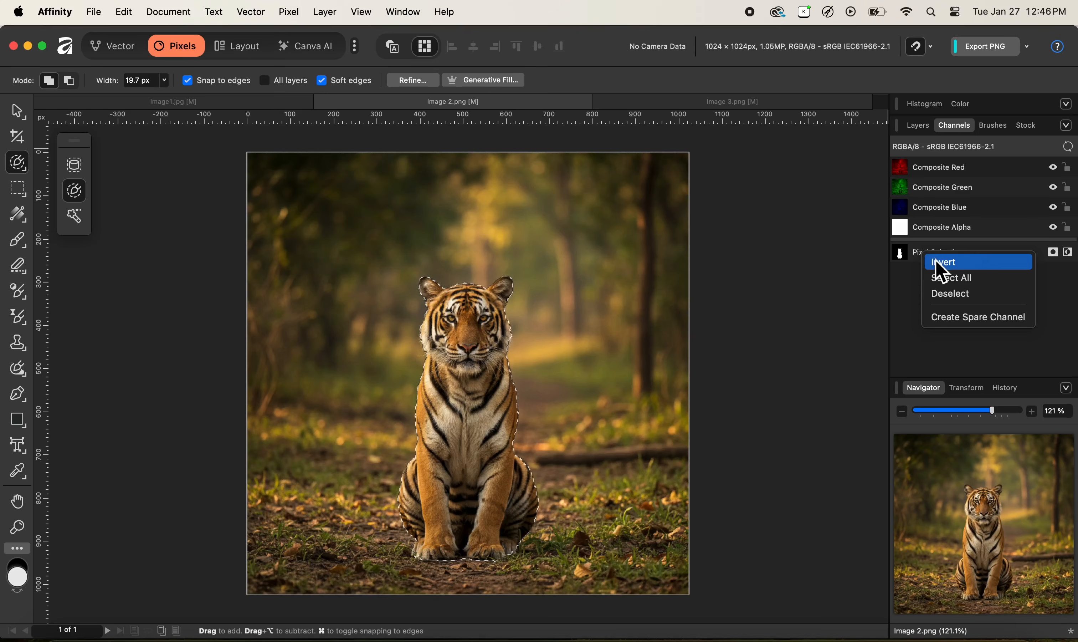
click(960, 317)
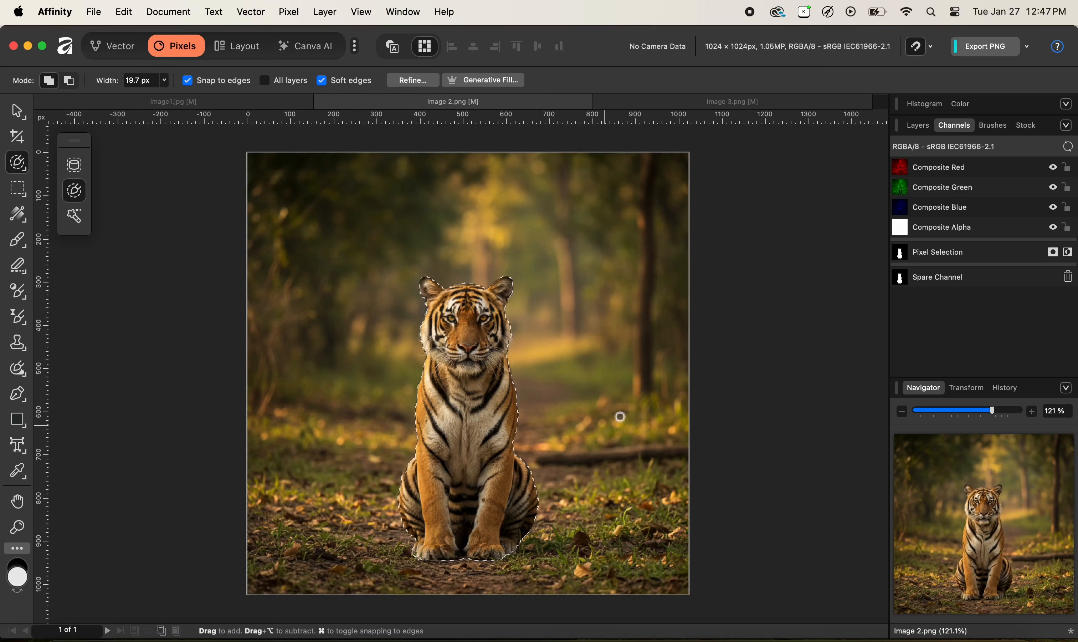
right_click(941, 279)
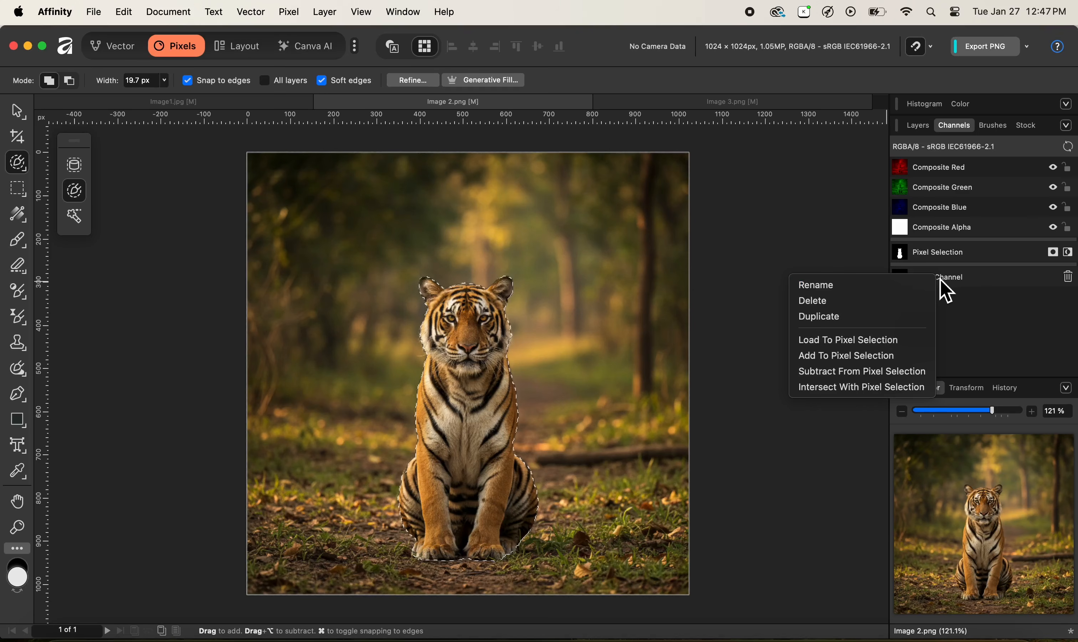
click(866, 287)
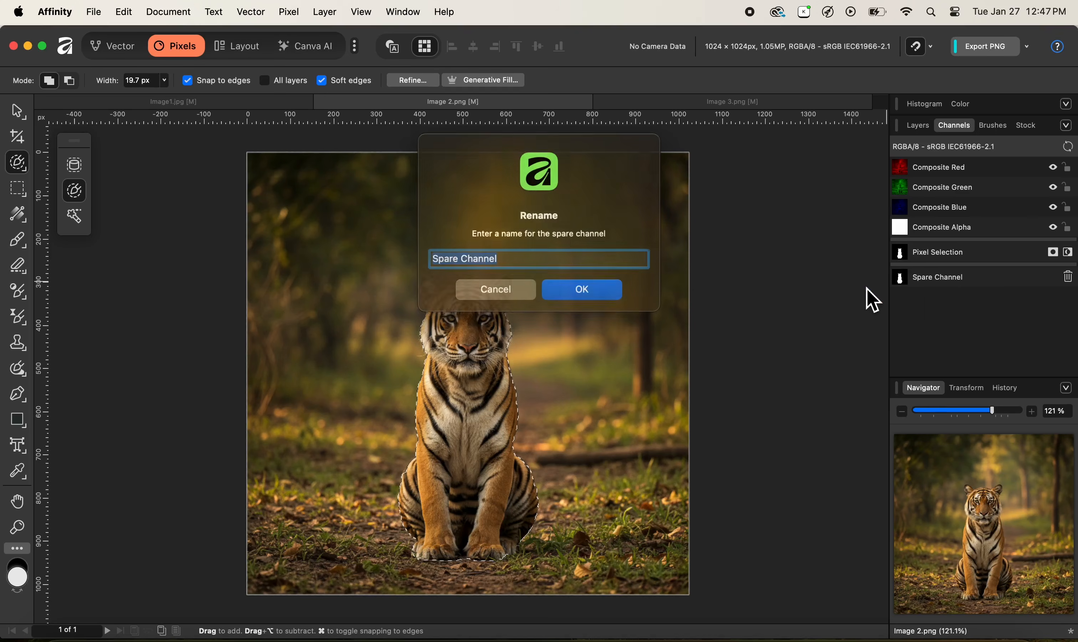
key(BackSpace)
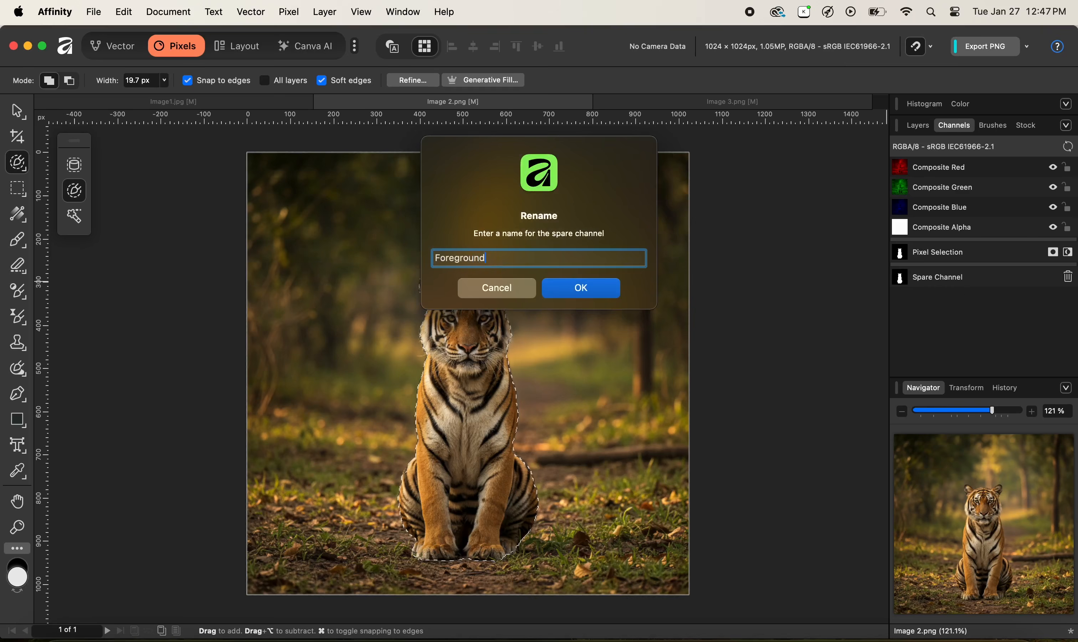
click(578, 291)
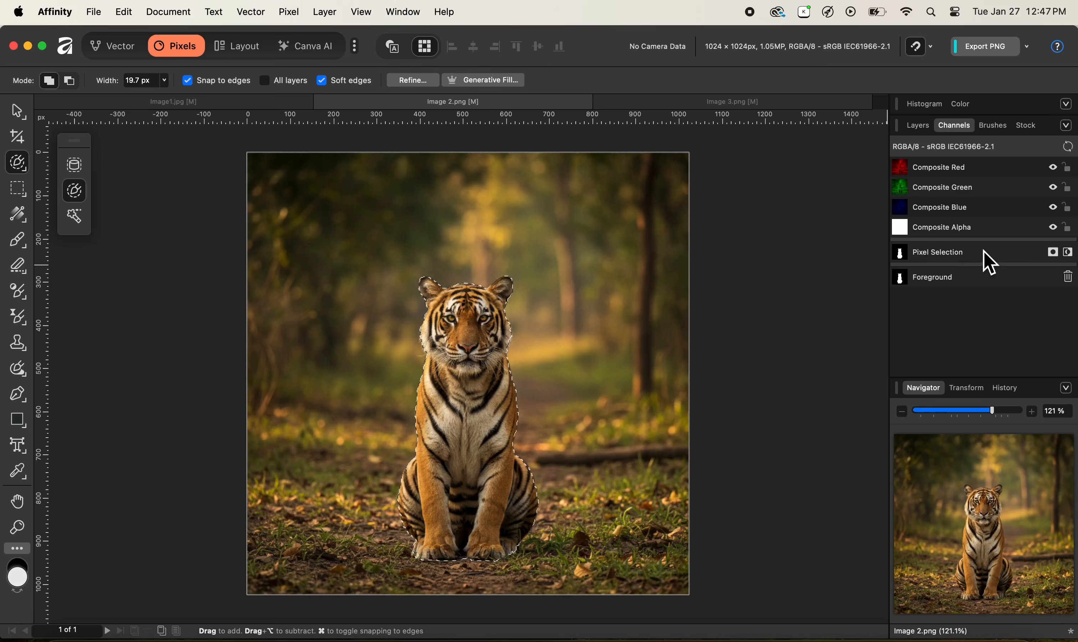
- Invert the pixel selection and store it as a spare channel named Background
click(1069, 254)
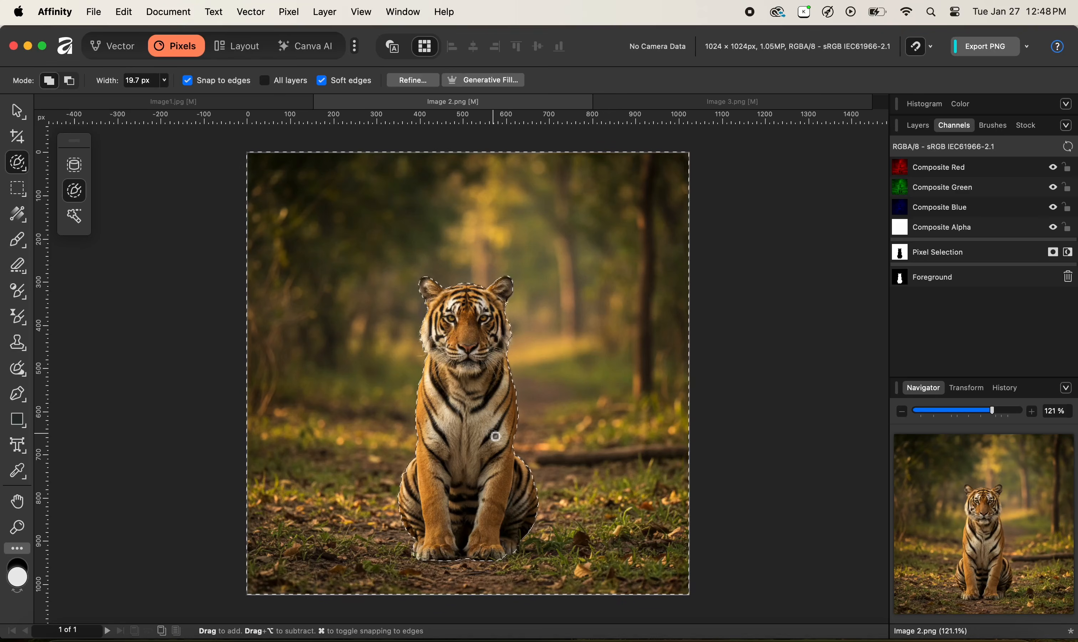
right_click(932, 256)
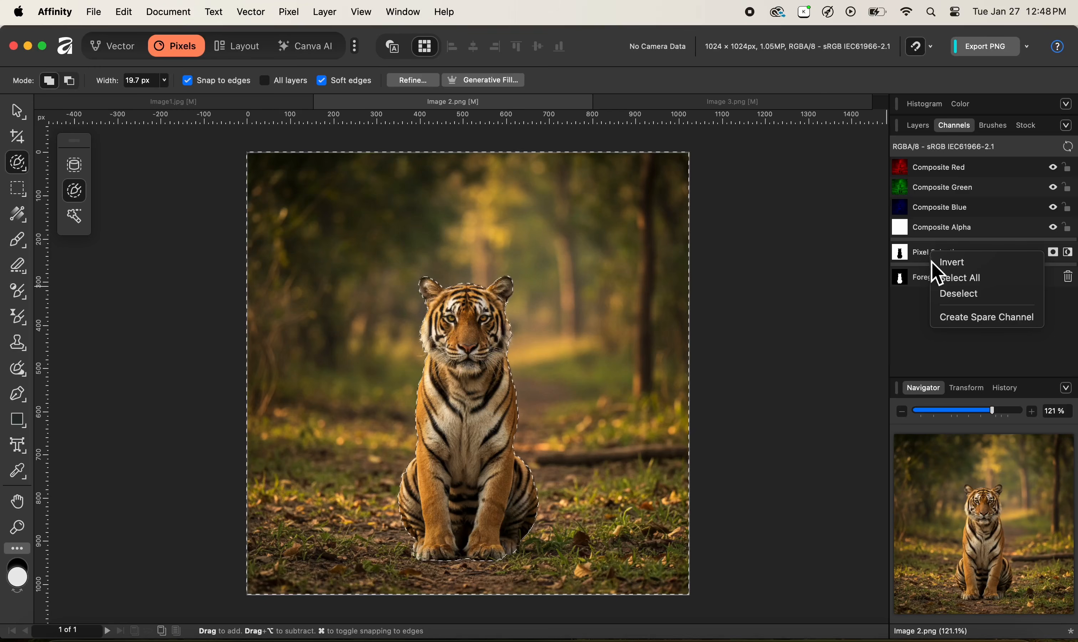
click(971, 317)
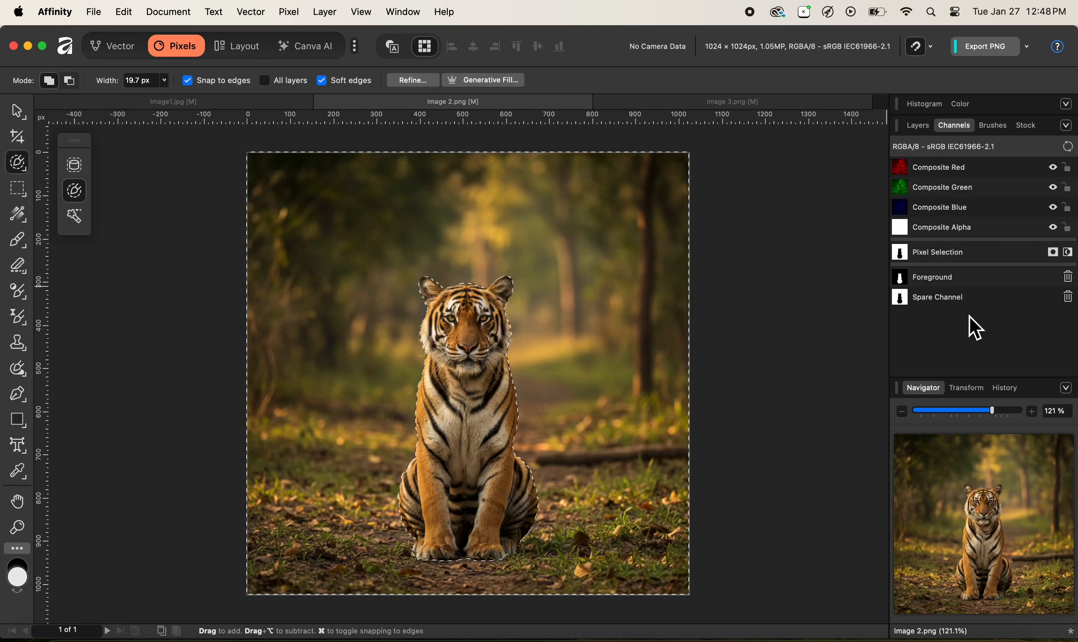
right_click(938, 300)
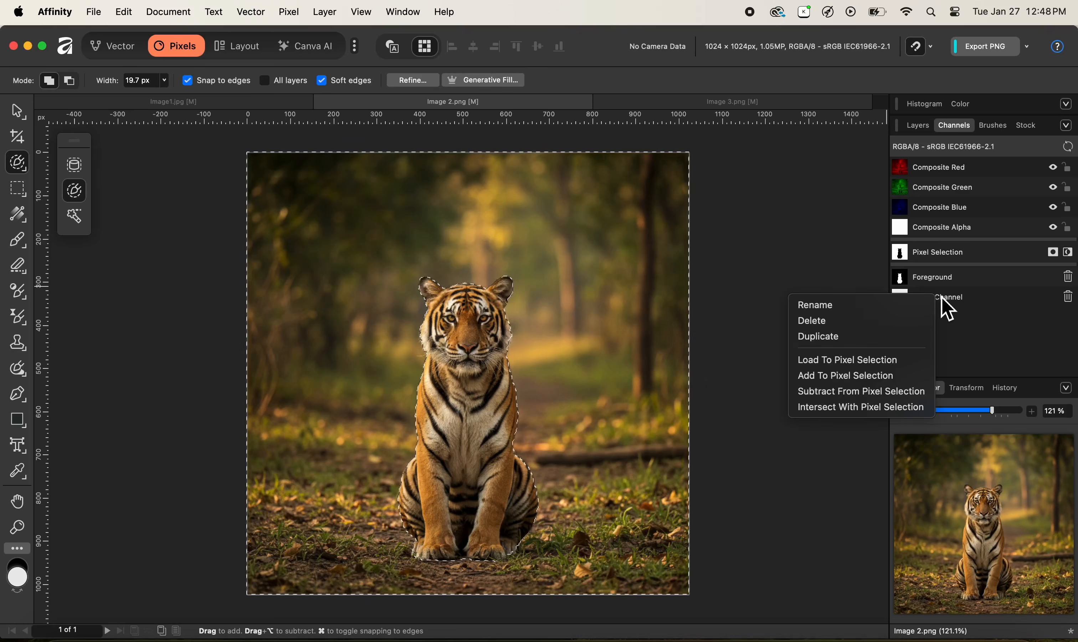
click(895, 306)
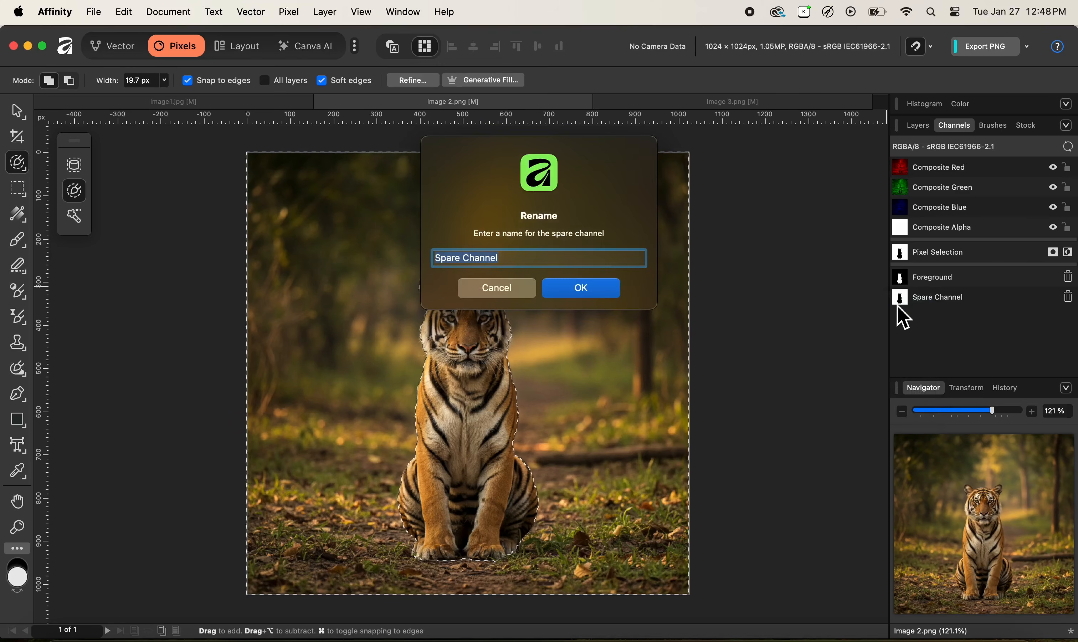
key(BackSpace)
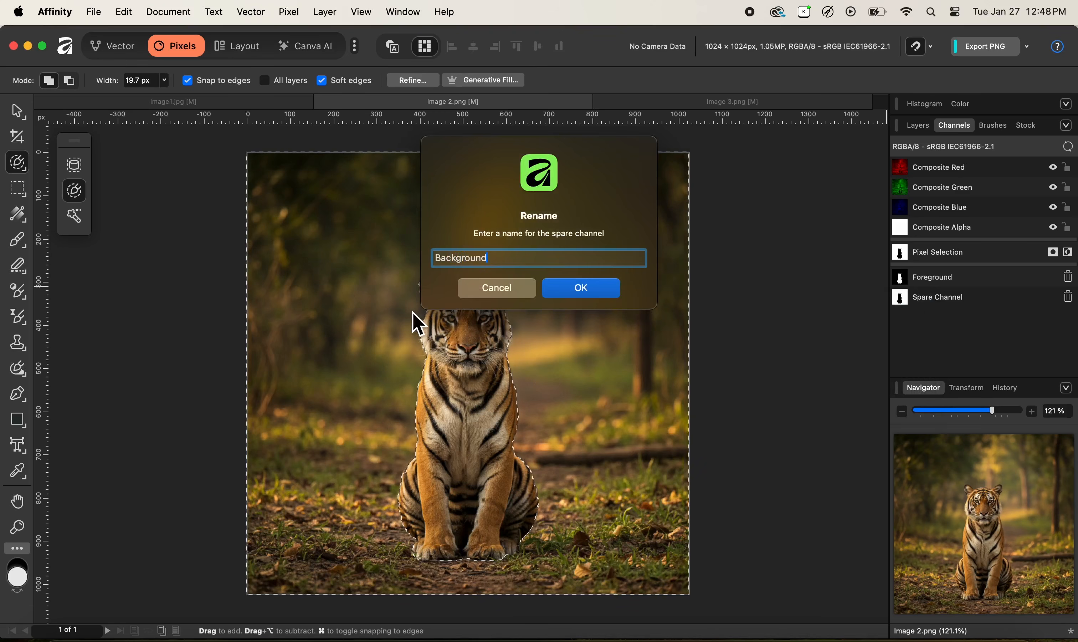
click(582, 291)
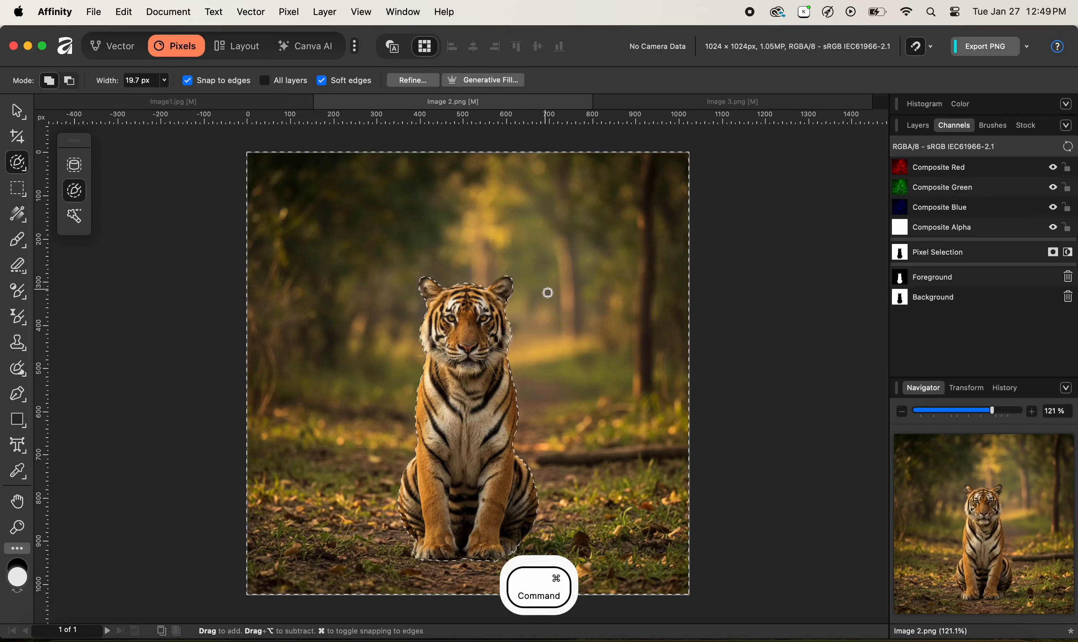
- Clear the selection and add a Curves adjustment with the Background channel loaded into its alpha
key(super+d)
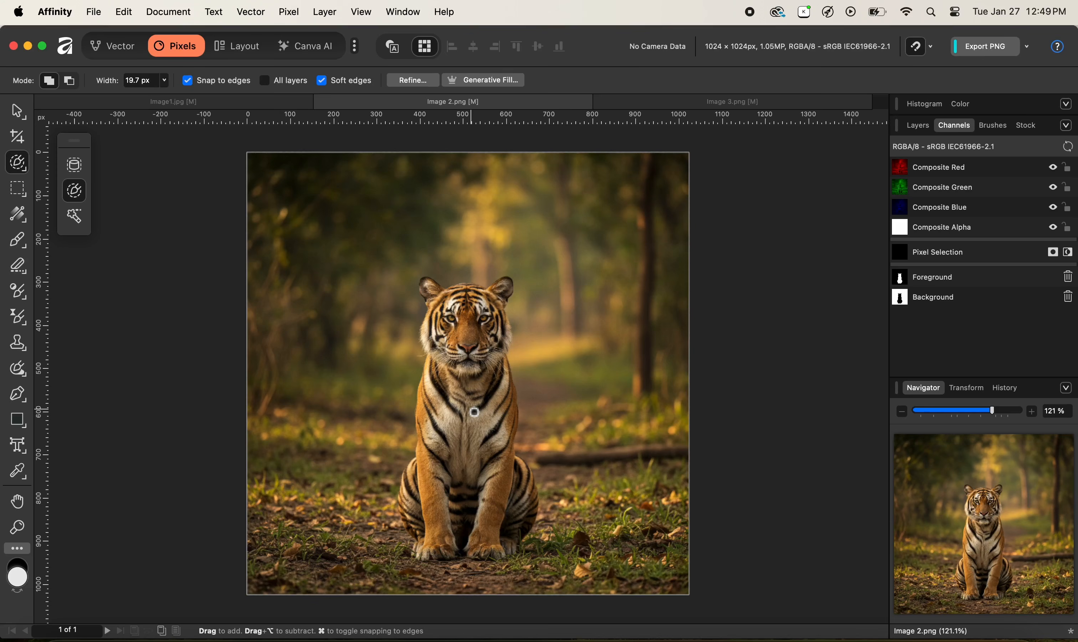
key(super)
key(super+m)
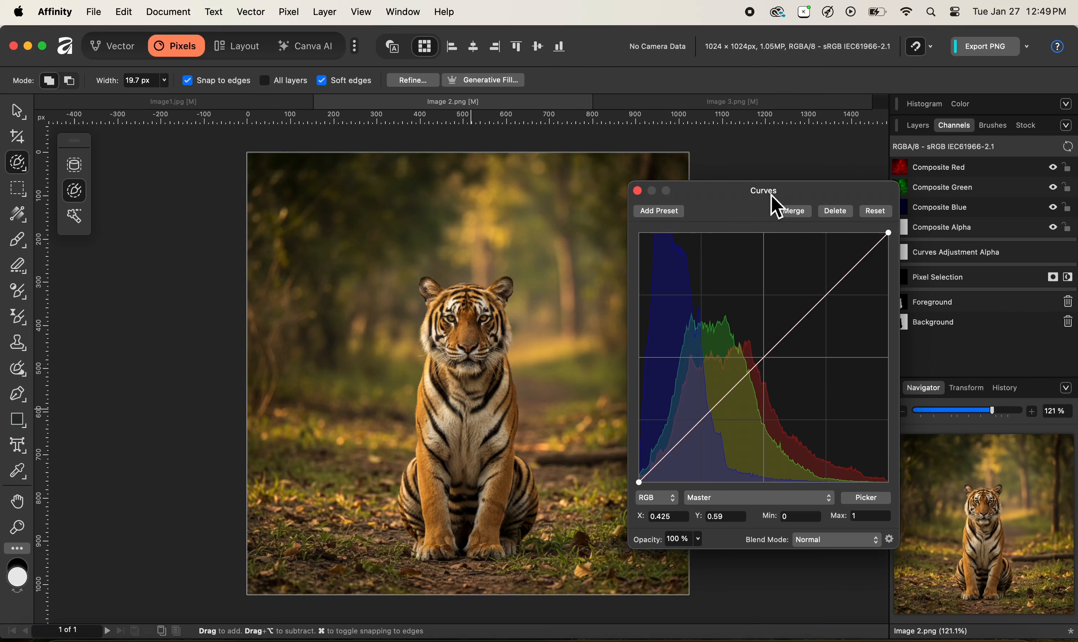
drag(771, 201, 738, 191)
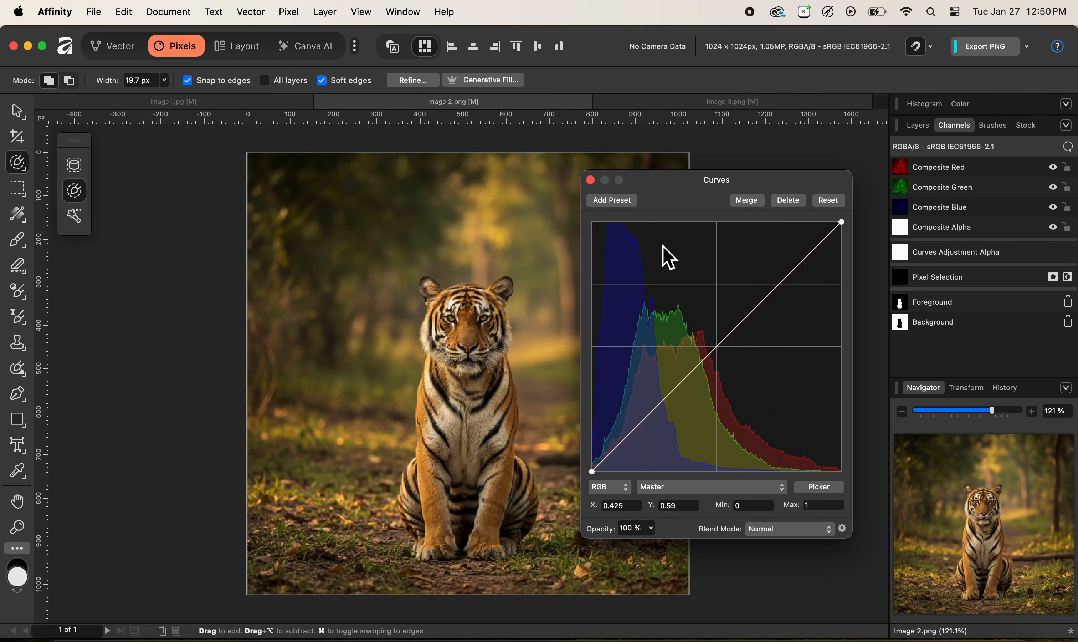
right_click(925, 325)
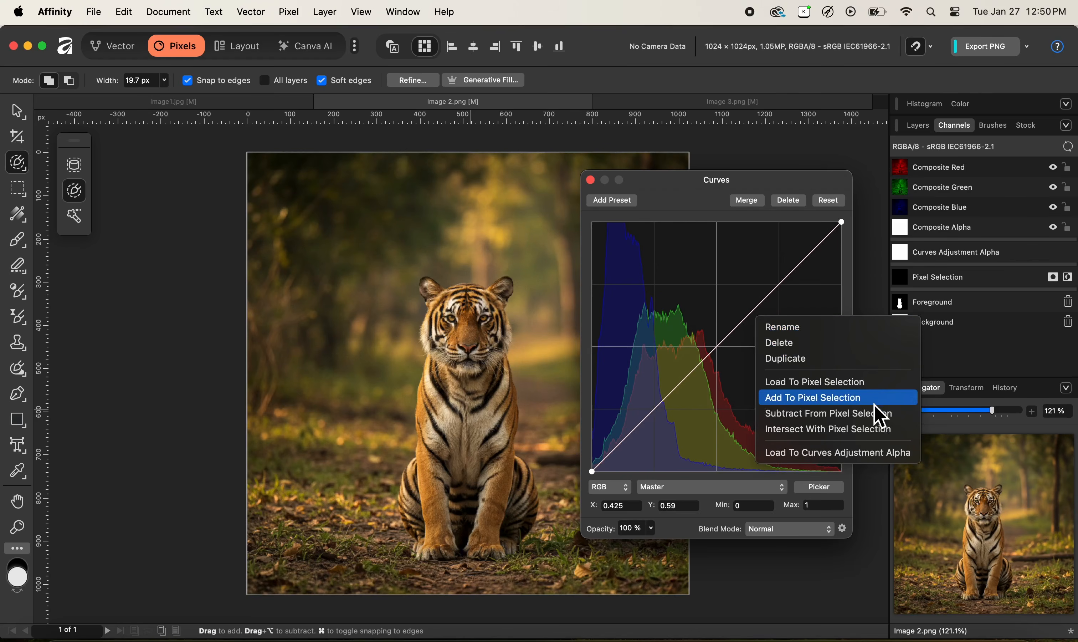
click(851, 454)
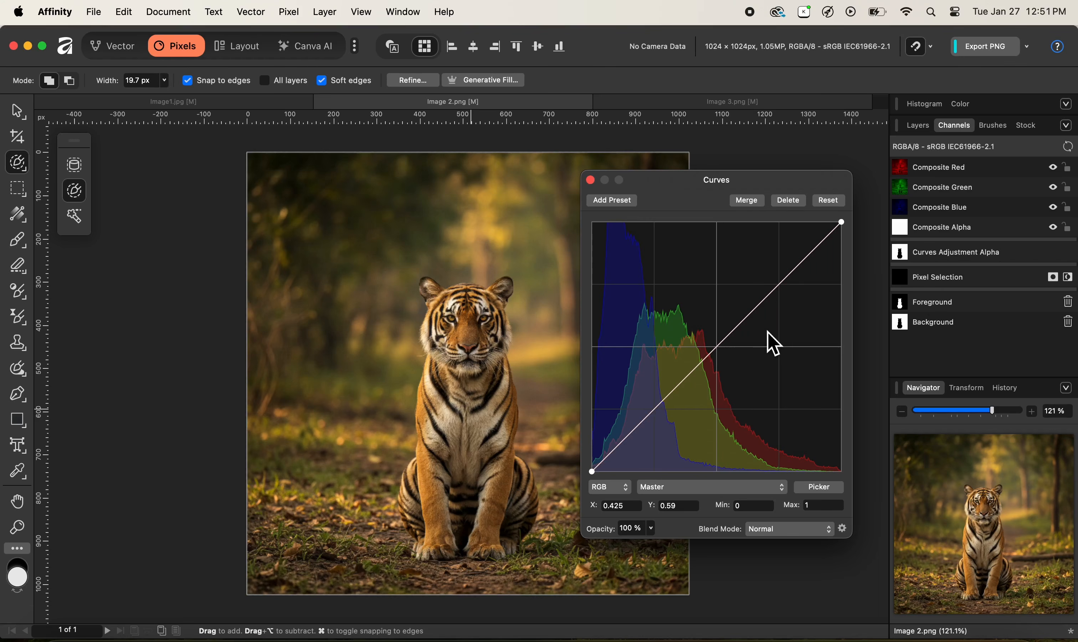
- Darken the background by pulling a midpoint of the Master curve down to about X 0.556, Y 0.438
drag(720, 184, 846, 182)
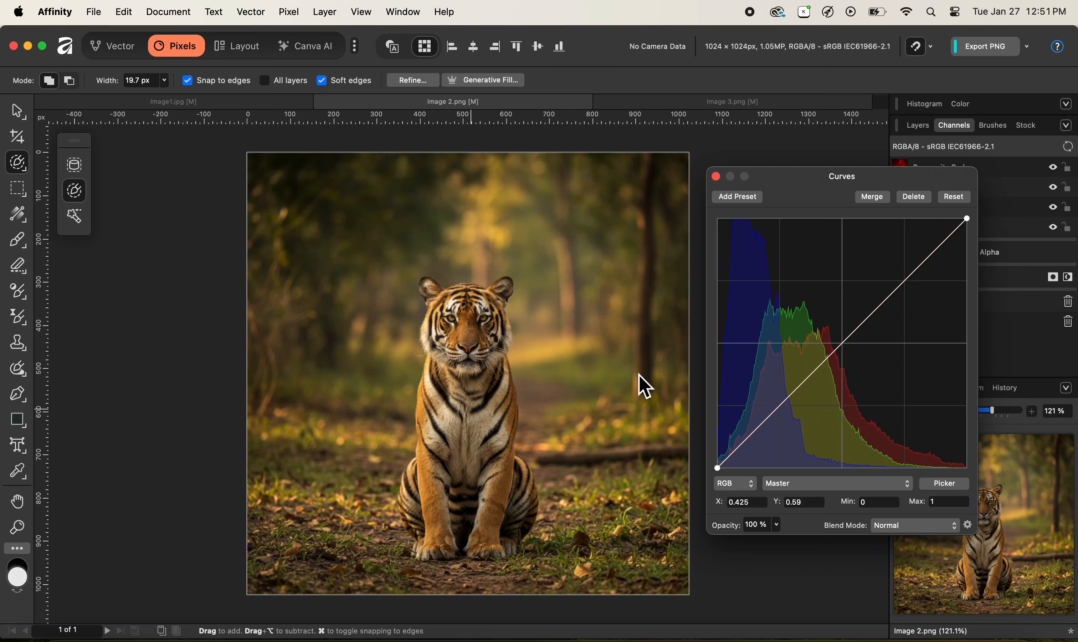
click(848, 346)
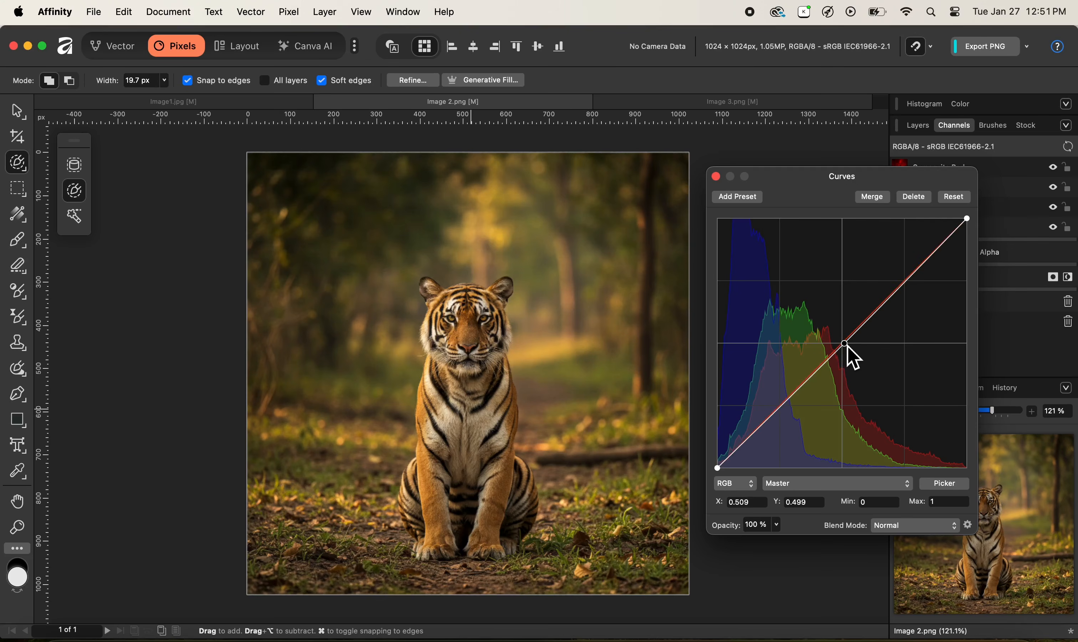
drag(847, 347, 858, 362)
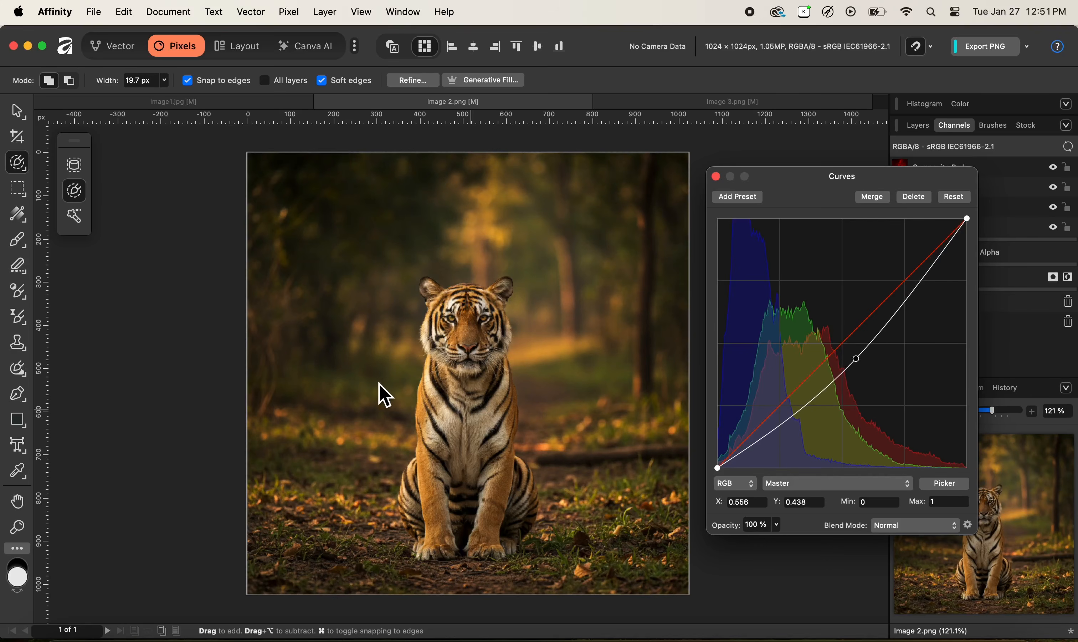
- Add blue to the background by pulling a midpoint of the Blue curve up to about X 0.455, Y 0.553
click(839, 484)
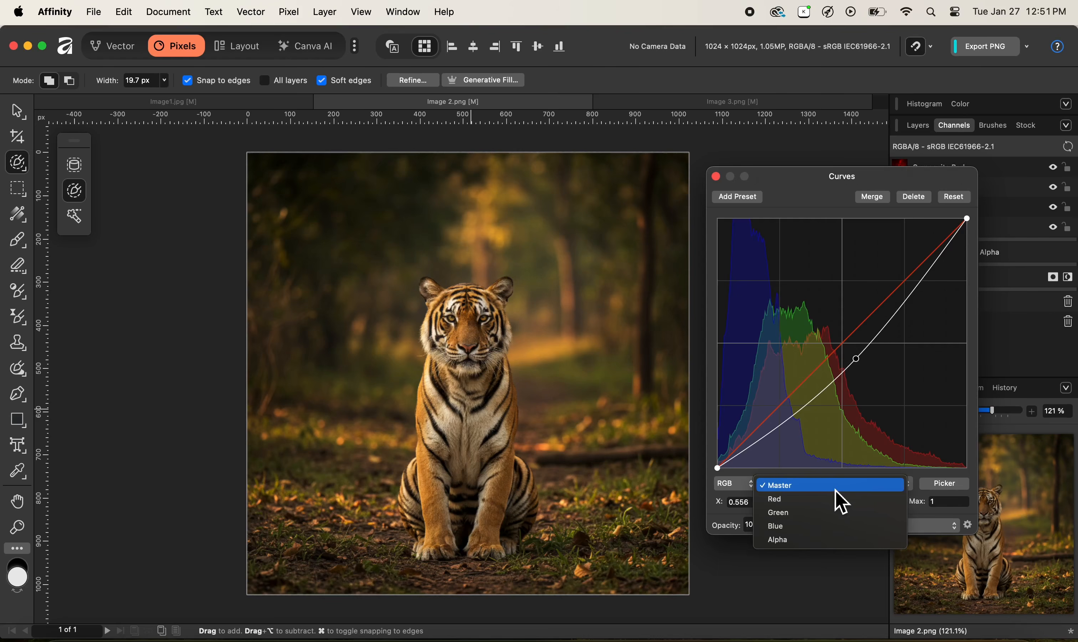
click(822, 527)
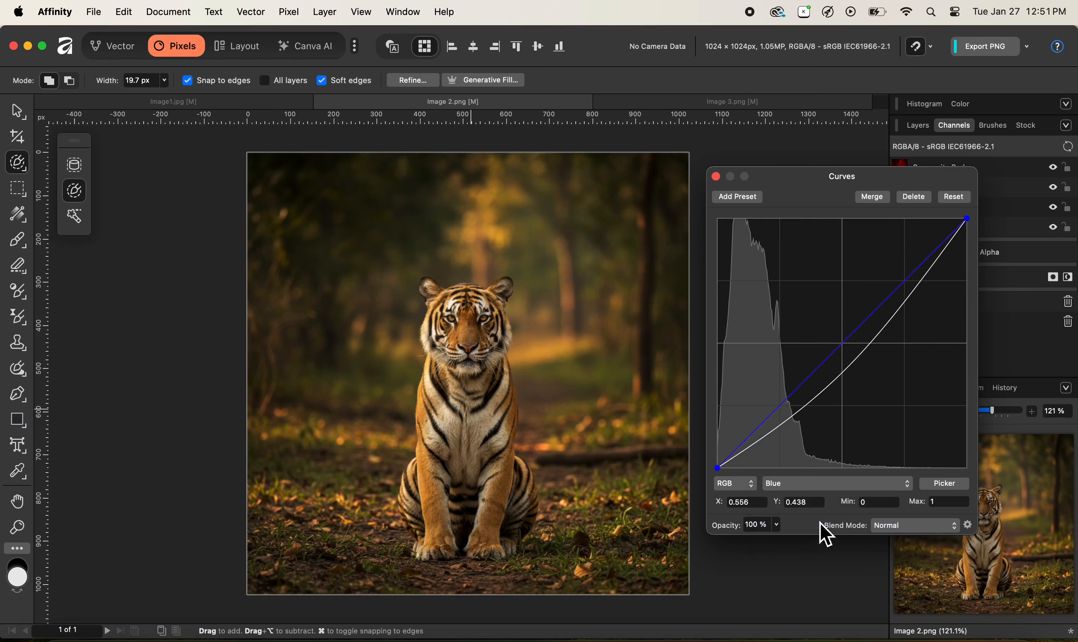
click(841, 342)
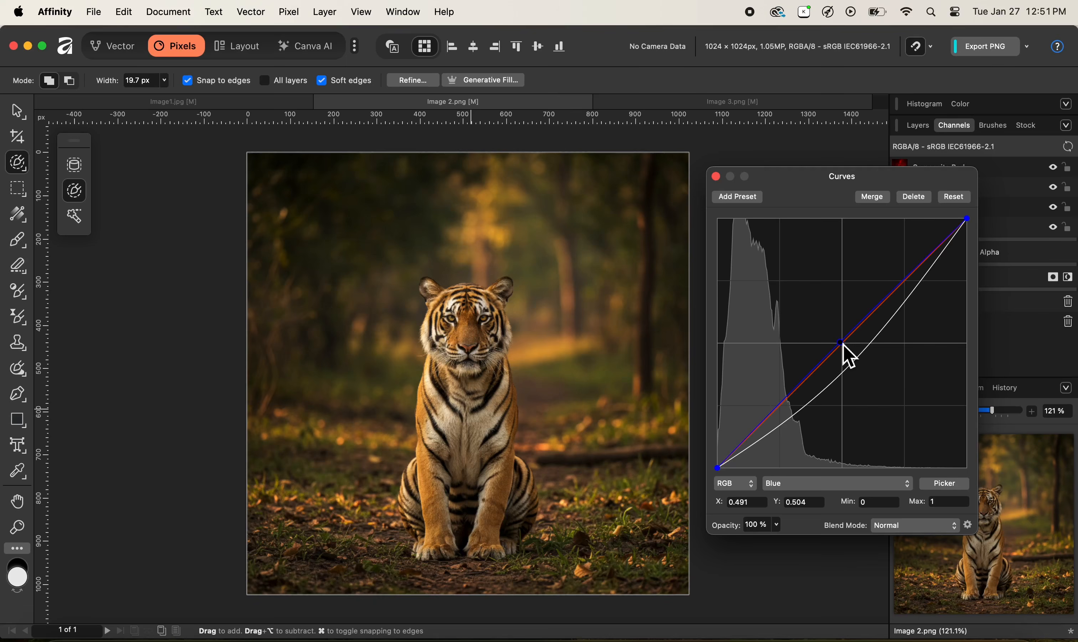
drag(843, 344, 836, 335)
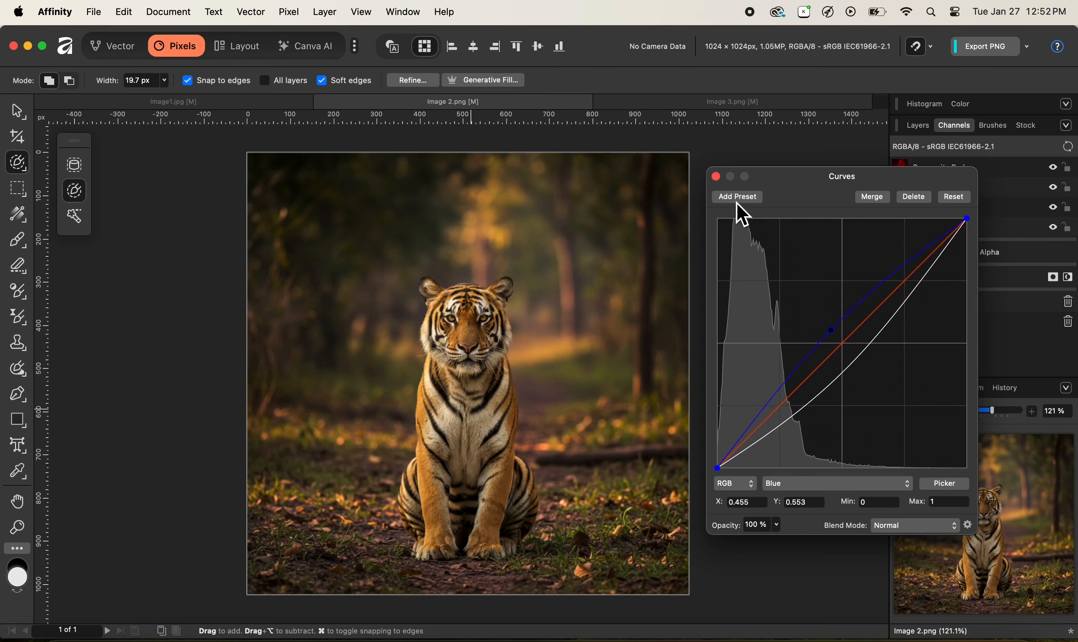
click(716, 177)
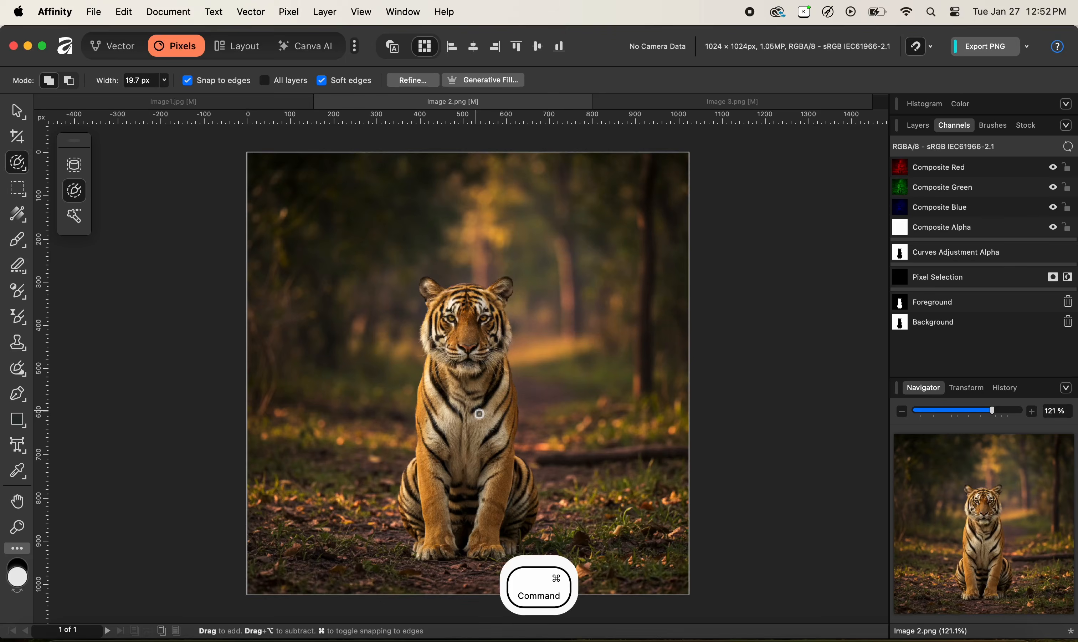
- Add an HSL adjustment with the Foreground channel loaded into its alpha and slightly increase its saturation shift
key(super+u)
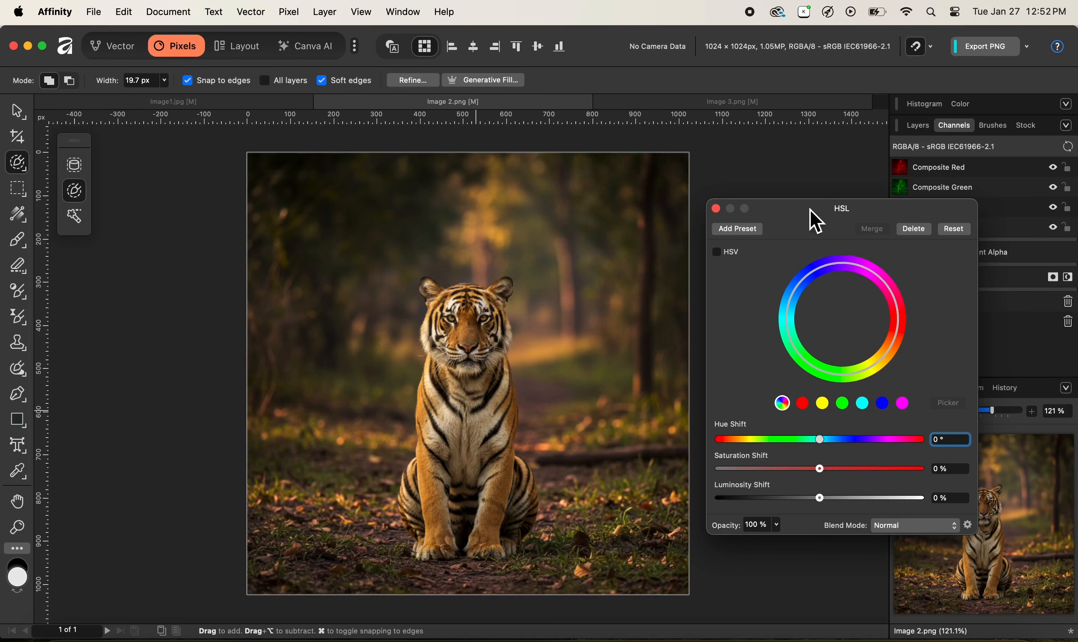
drag(842, 211, 744, 196)
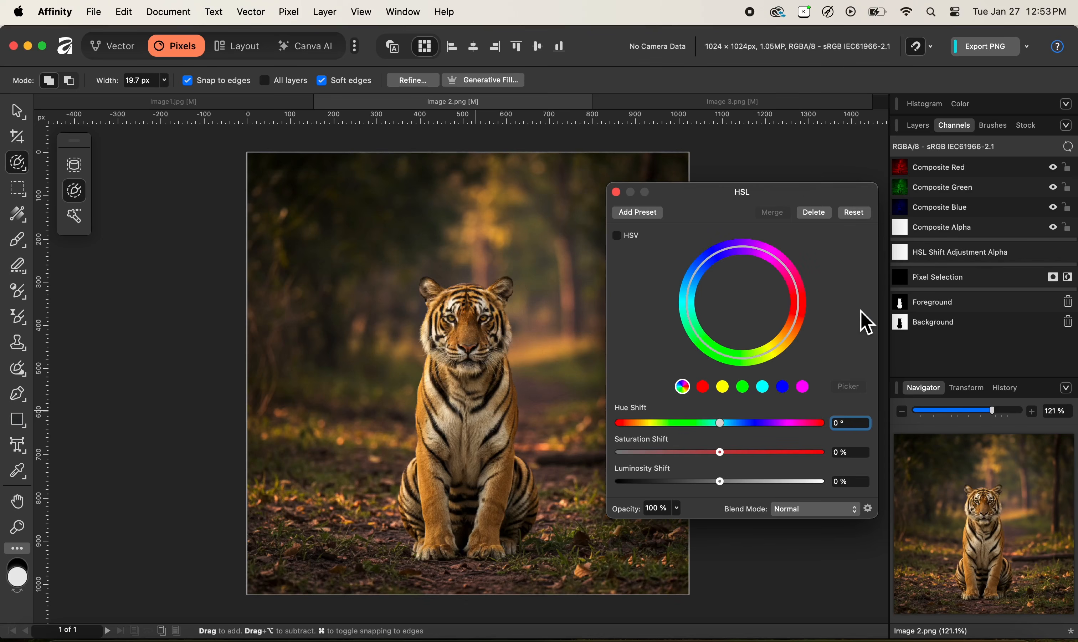
right_click(923, 305)
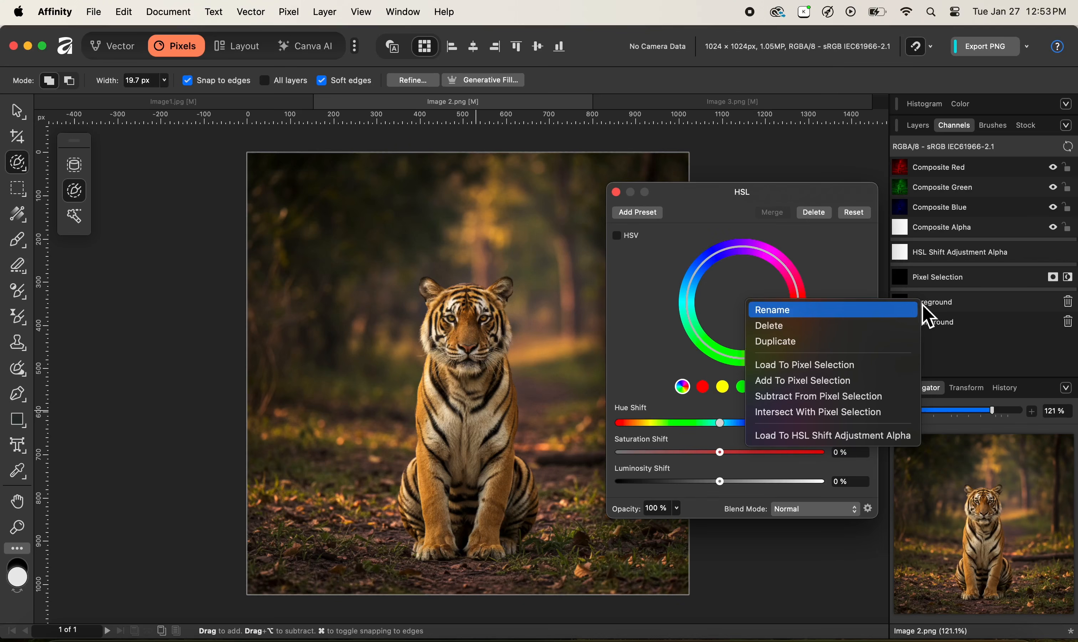
click(876, 434)
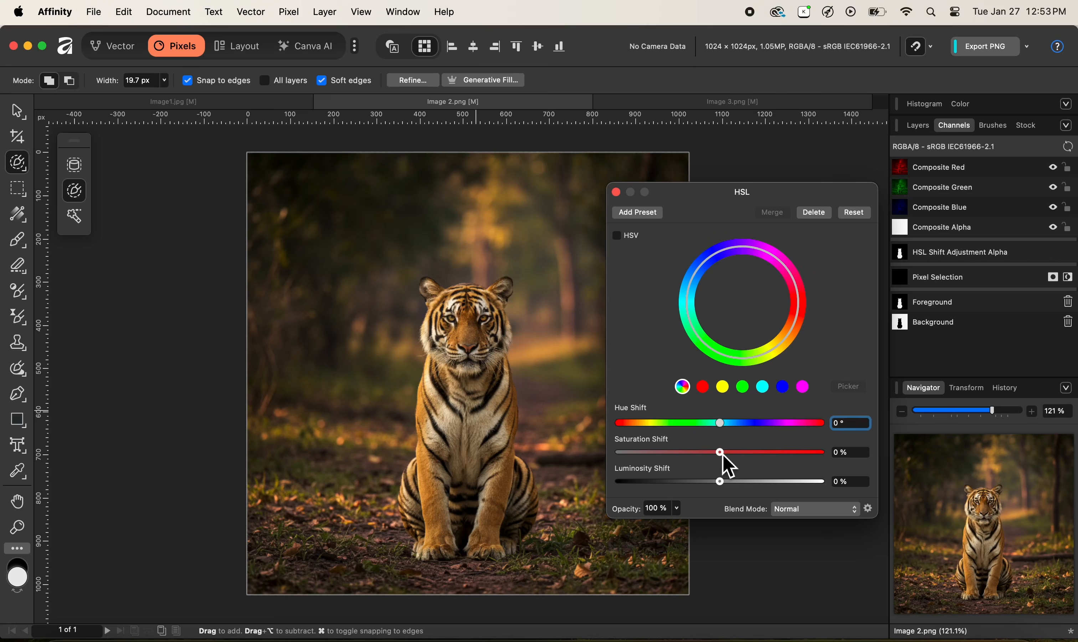
drag(722, 454, 743, 455)
click(616, 192)
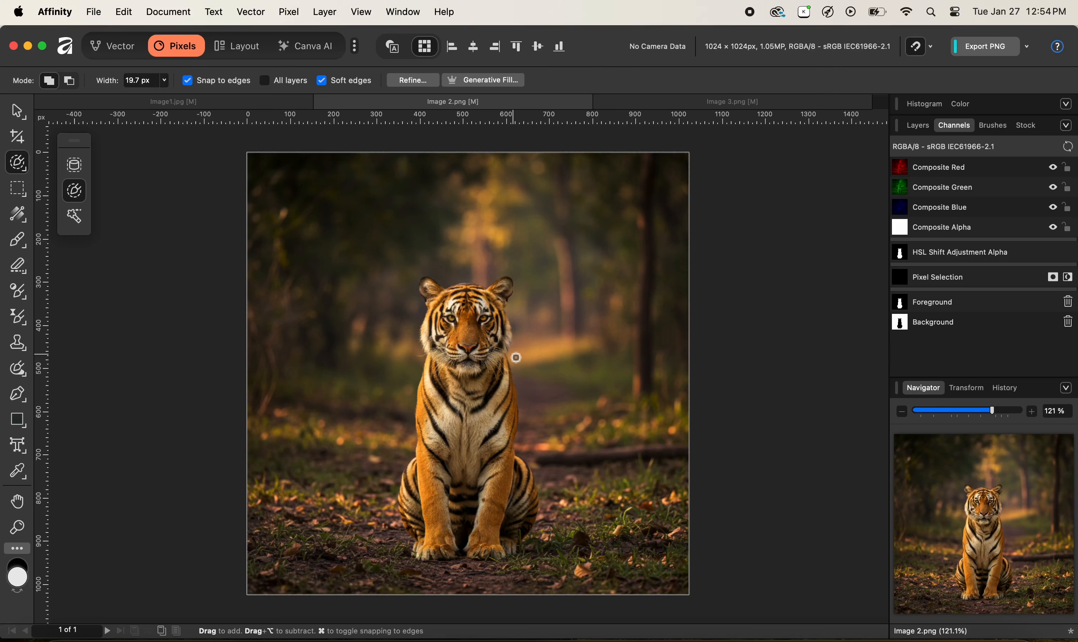
- Add a second Curves adjustment and load the Foreground channel into its alpha
key(super+m)
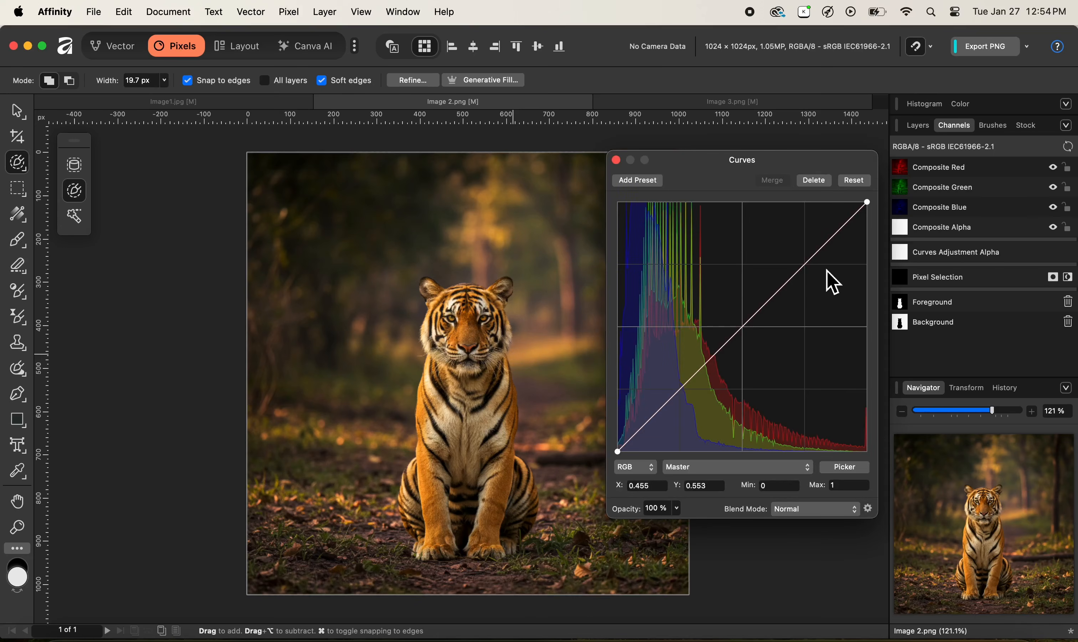
right_click(930, 304)
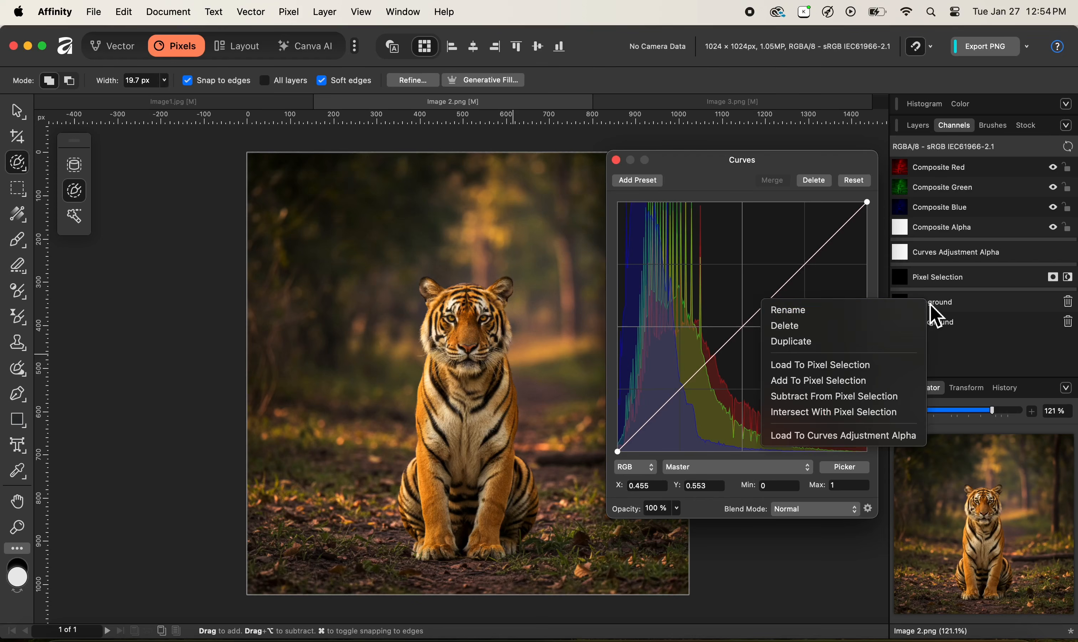
click(852, 436)
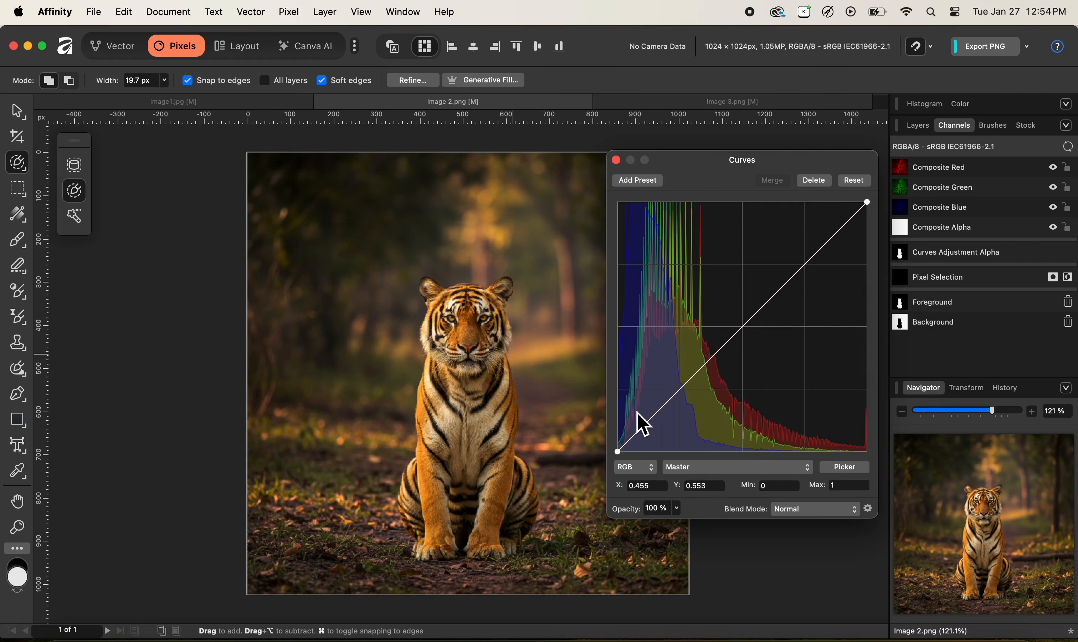
- Boost the tiger's contrast with an S-shaped Master curve through about X 0.732, Y 0.768 and X 0.28, Y 0.224
click(807, 267)
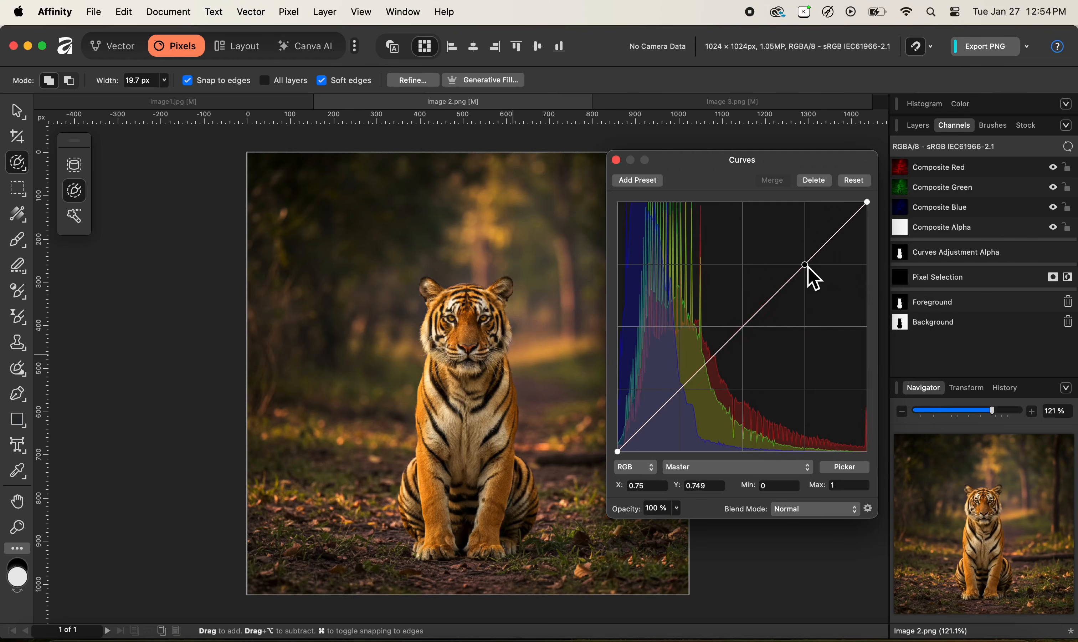
drag(809, 268, 804, 262)
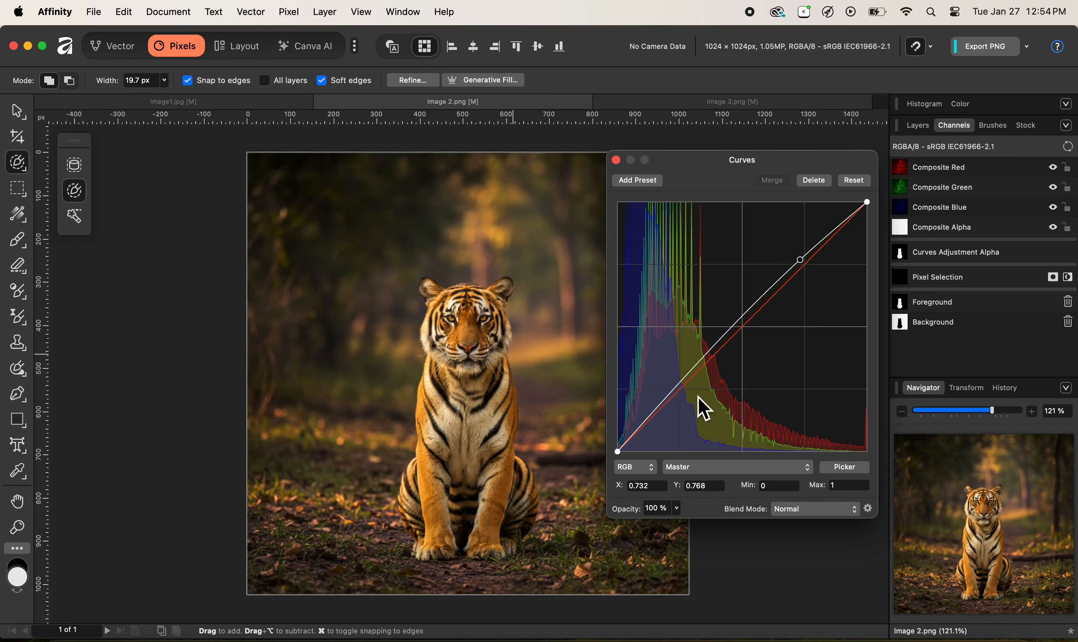
drag(680, 388, 691, 398)
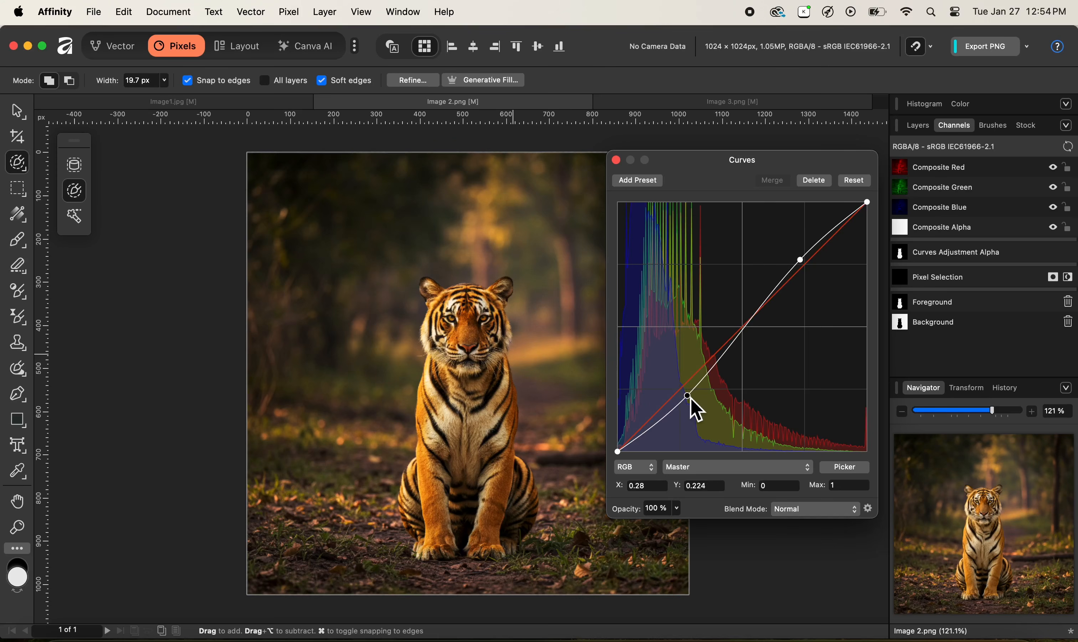
click(616, 160)
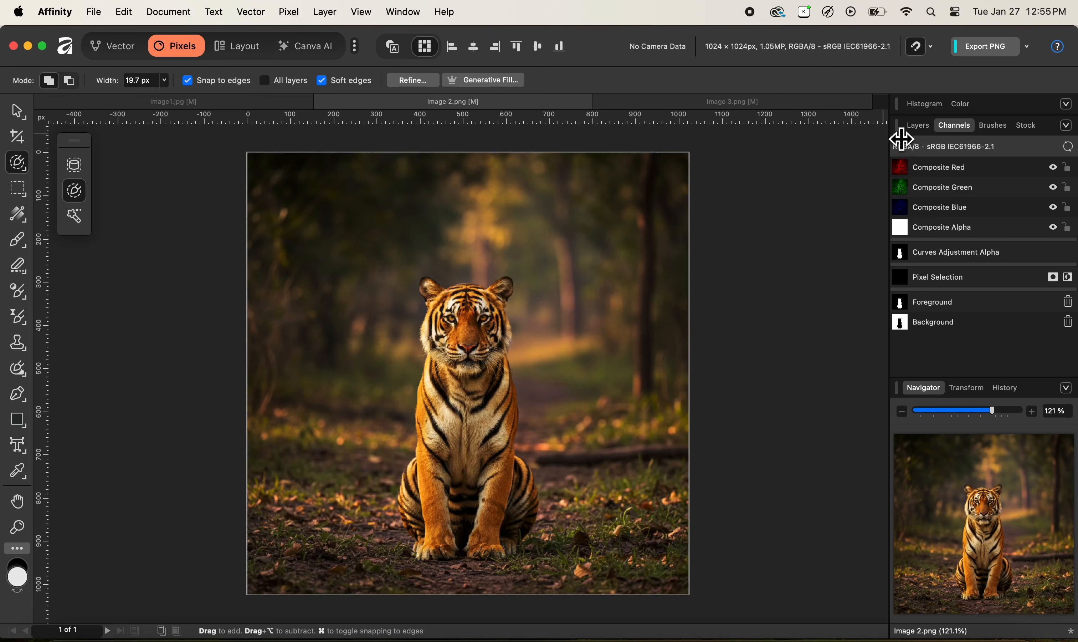
- Hide all three adjustment layers and show them again to compare the tiger photo before and after
click(917, 126)
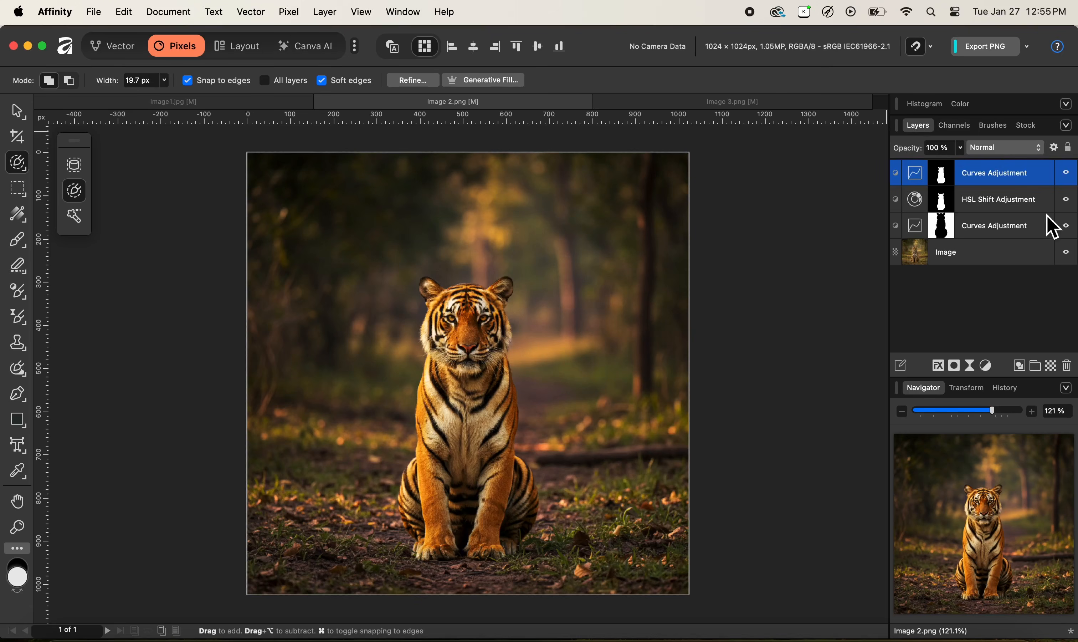
click(1067, 225)
click(1069, 179)
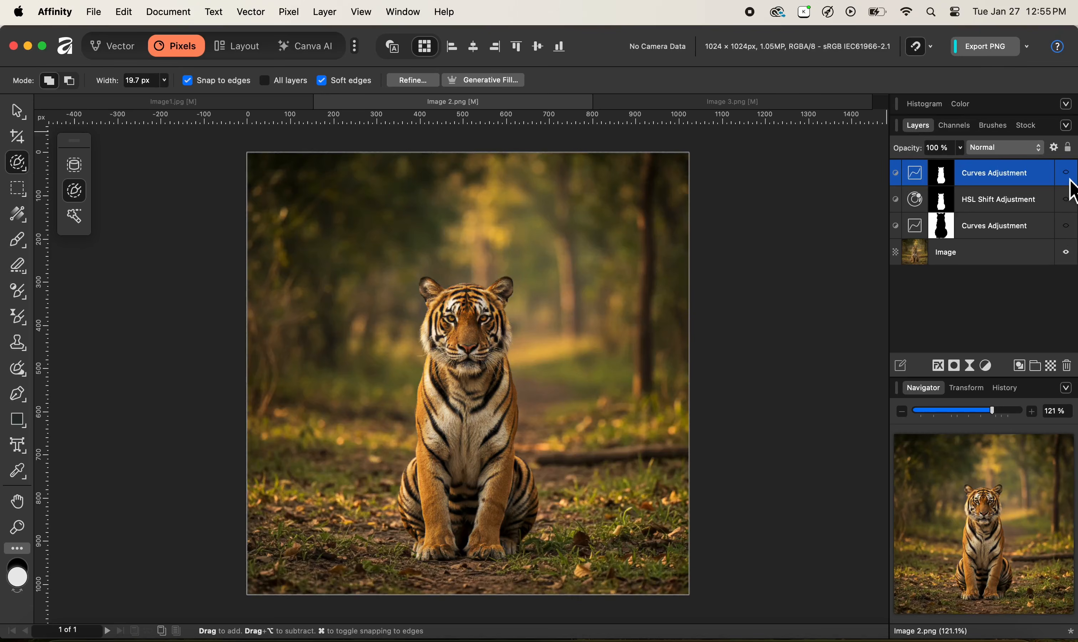
click(1069, 178)
click(1067, 202)
click(1067, 227)
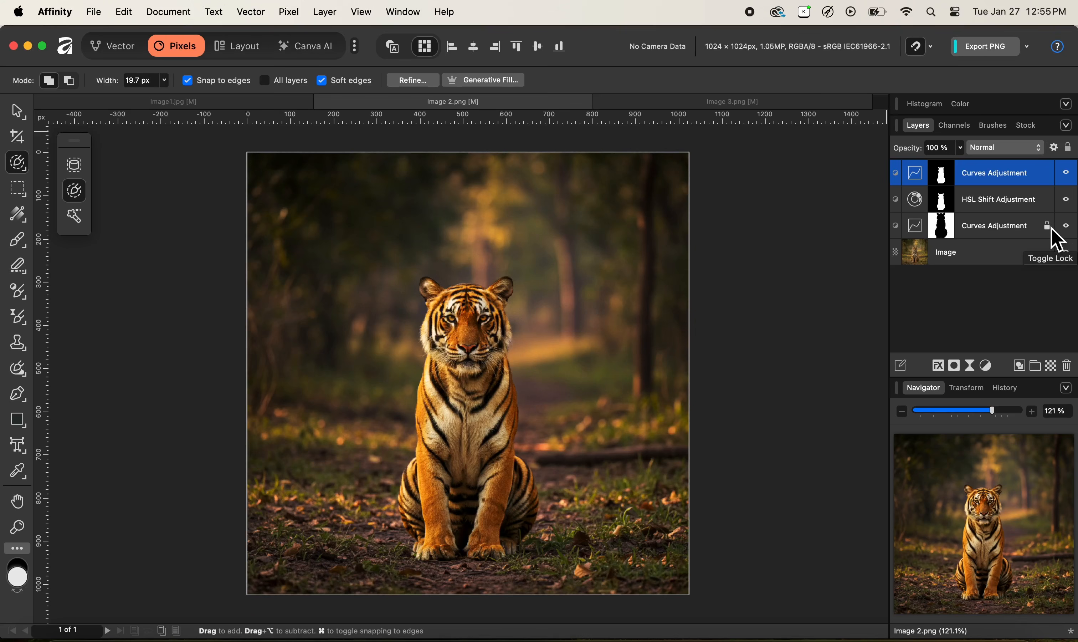
- In Image 3.png, select the market image and create a mask layer from its Image Red channel
click(723, 105)
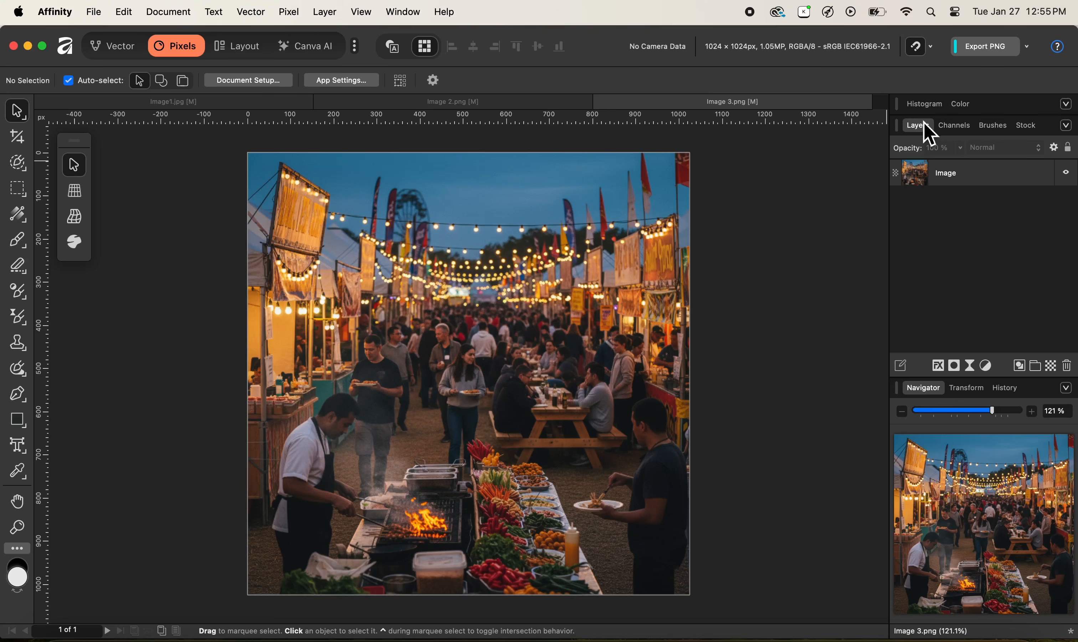
click(952, 129)
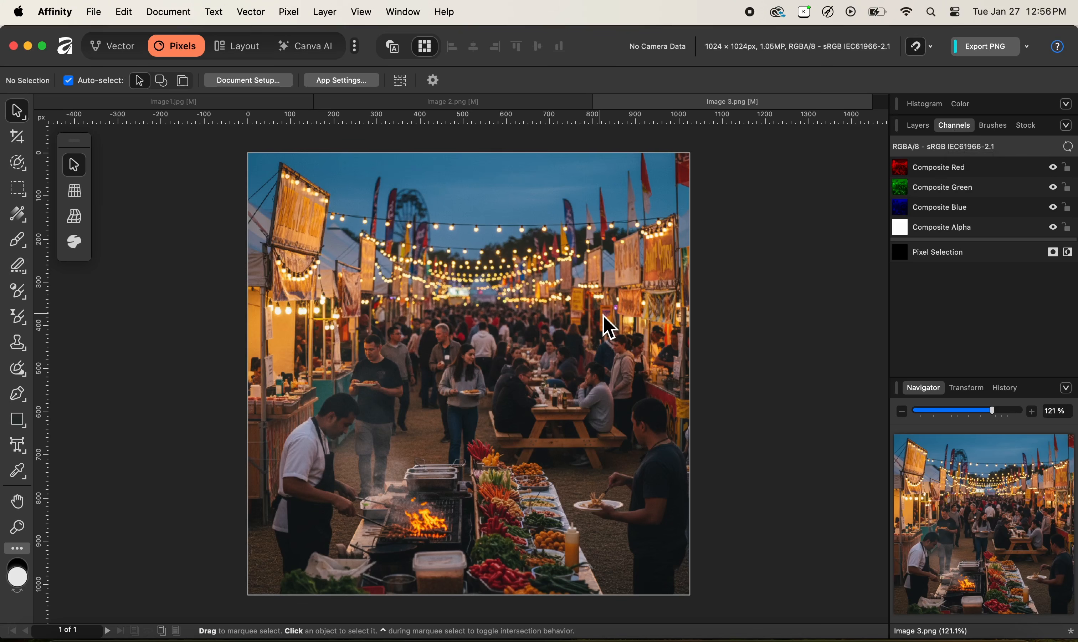
click(611, 326)
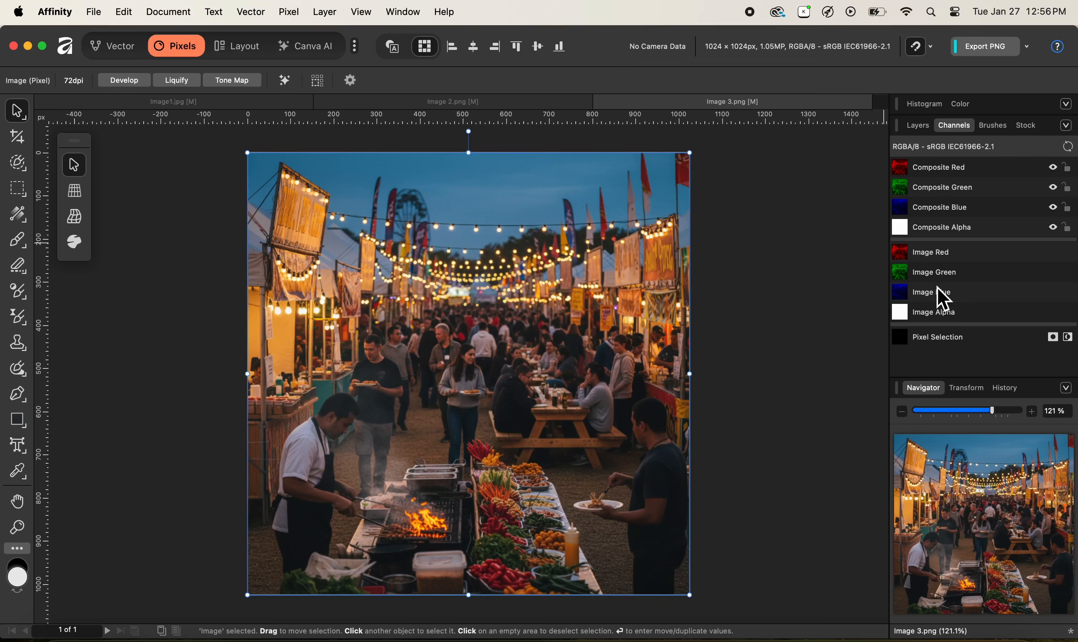
right_click(932, 253)
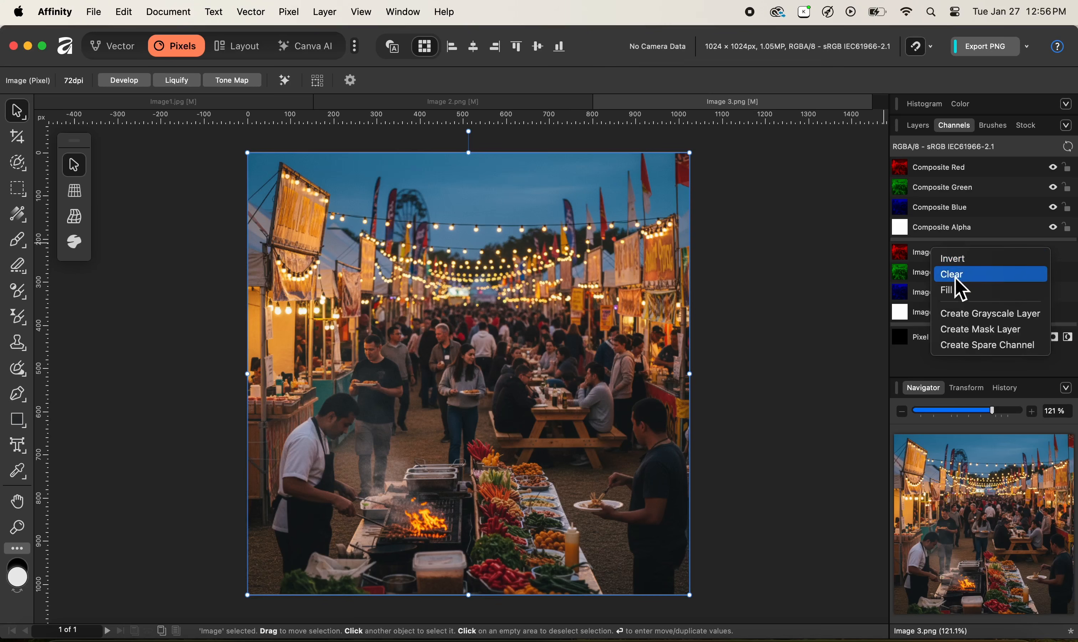
click(967, 335)
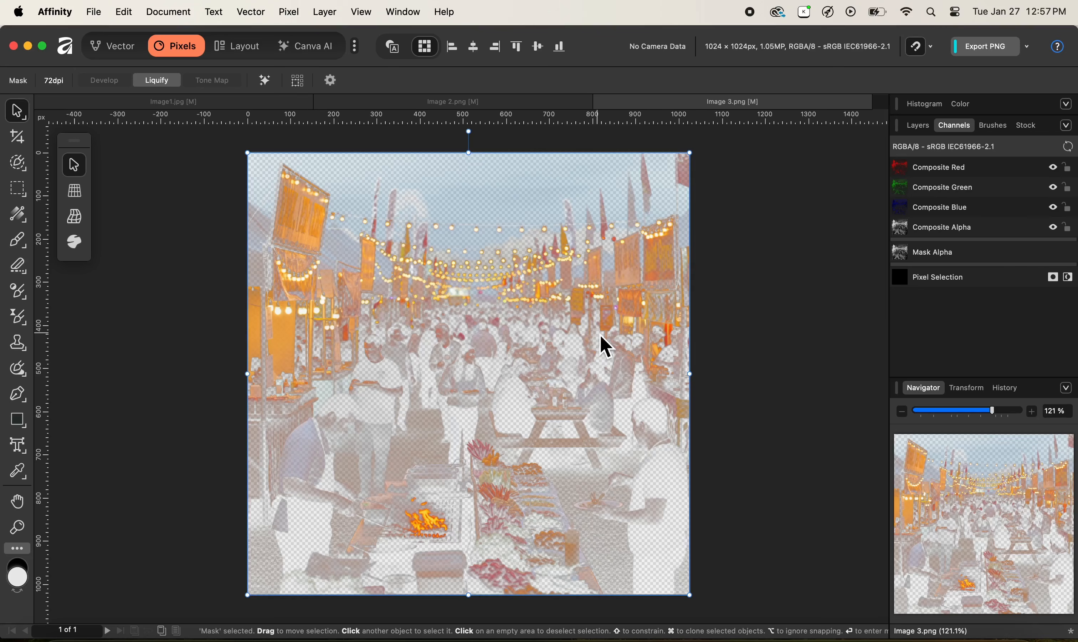
- Add a Curves adjustment, bend its Master curve through about X 0.725, Y 0.787 and X 0.274, Y 0.217, and hide the Mask layer
click(914, 126)
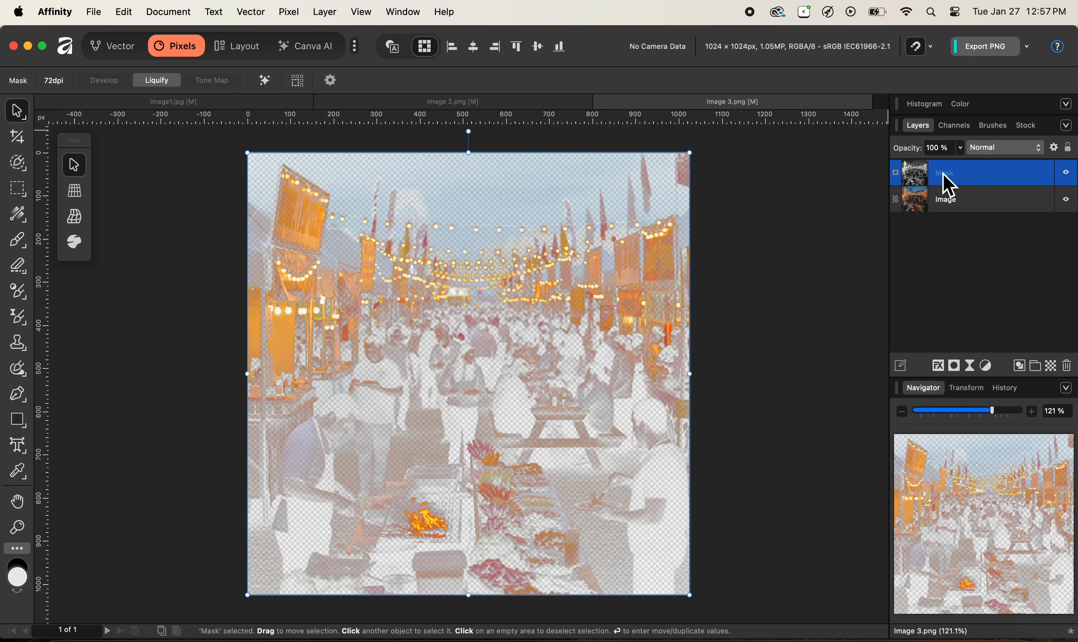
key(super)
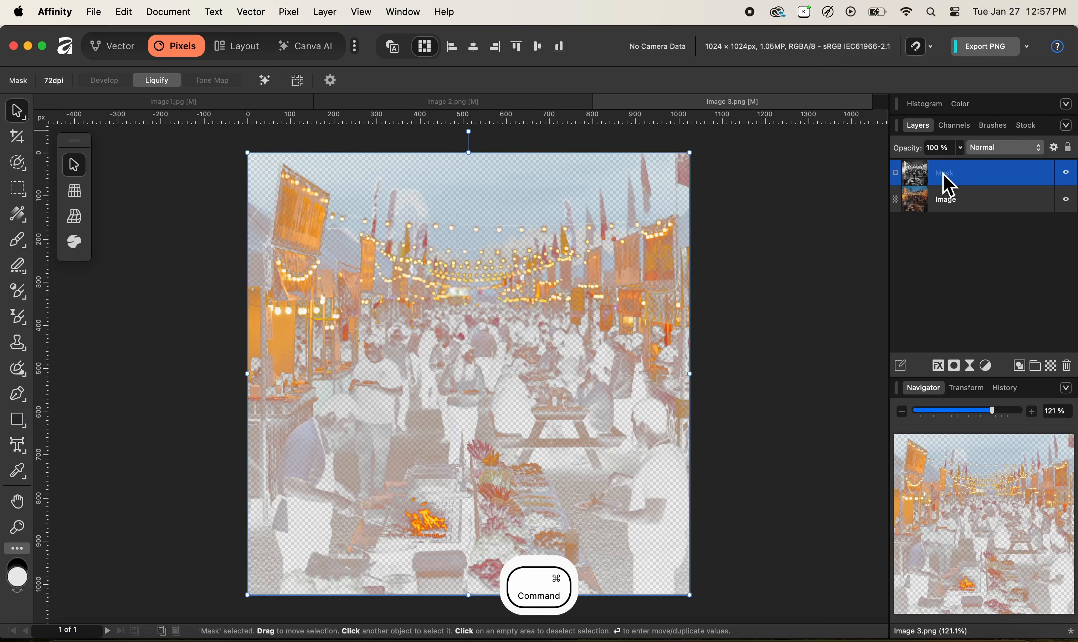
key(super+m)
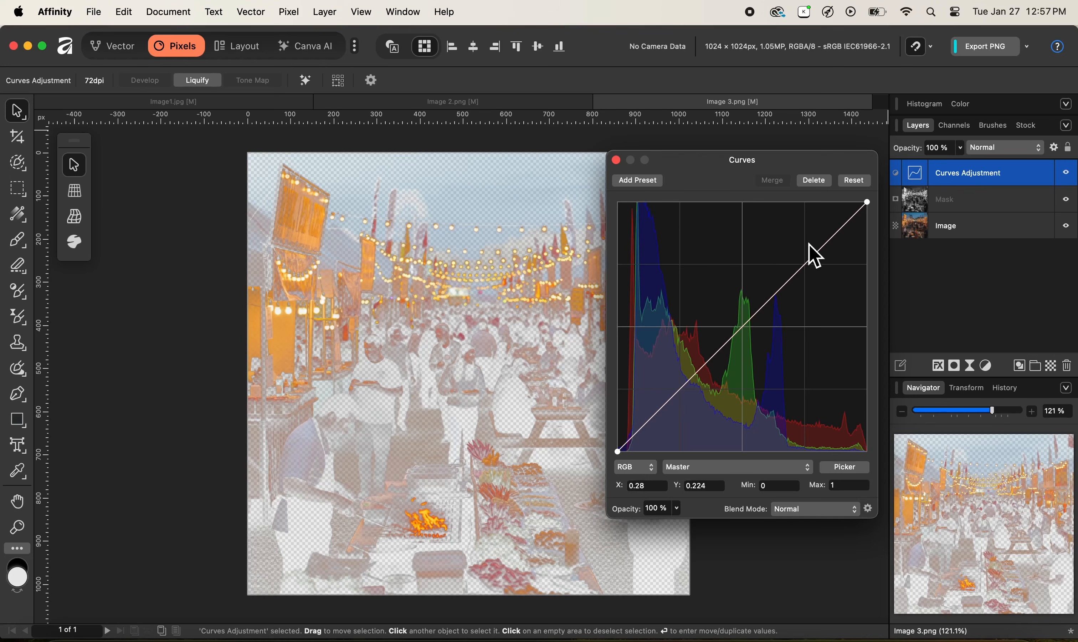
click(807, 268)
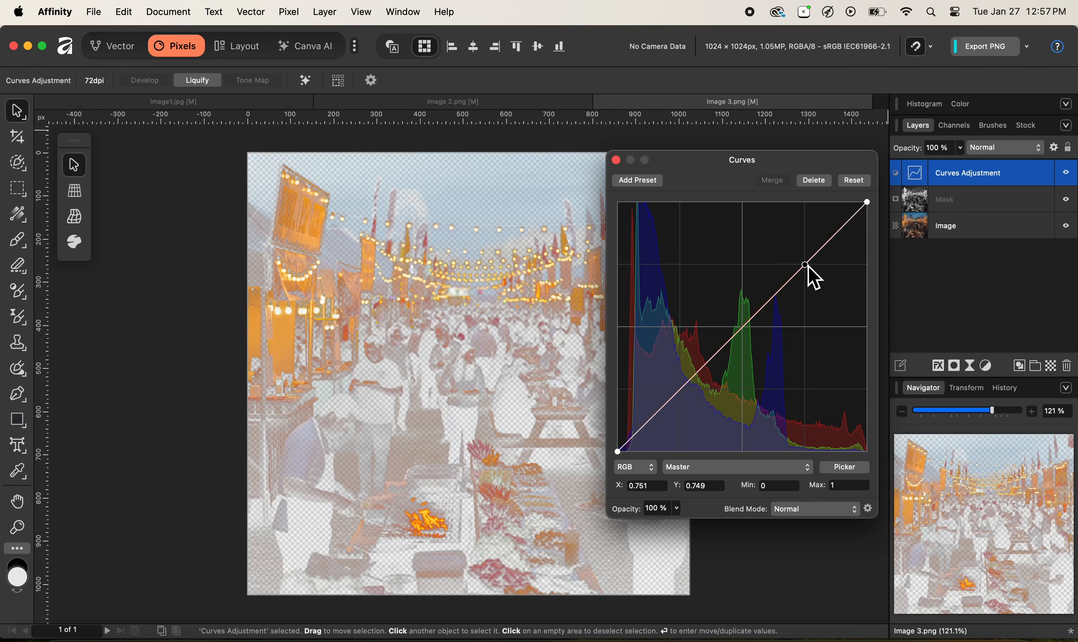
drag(808, 267, 801, 260)
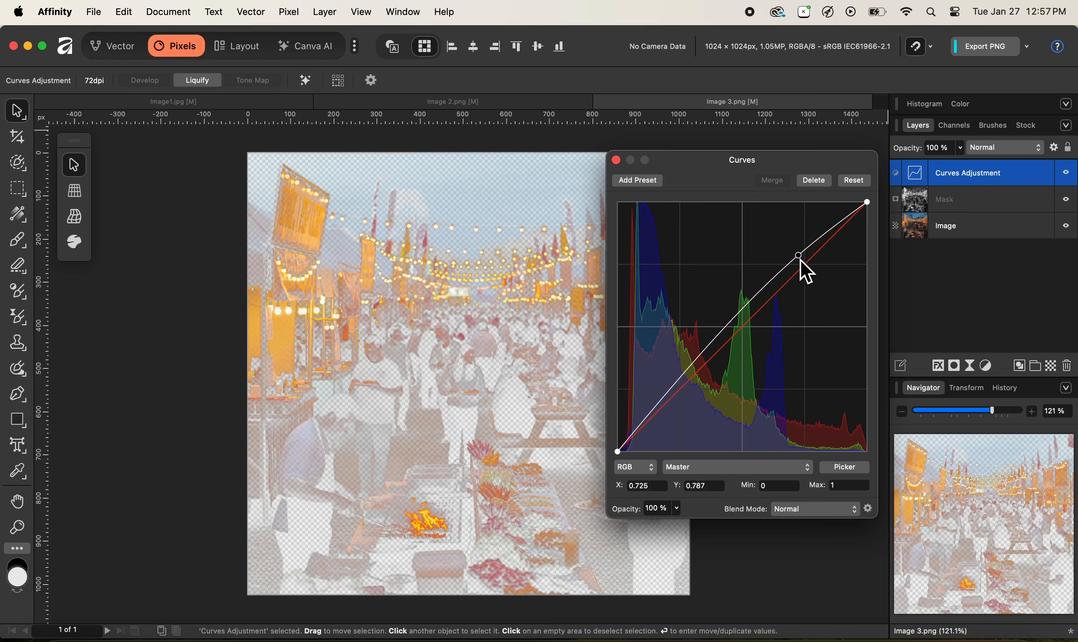
click(679, 386)
drag(677, 384, 690, 398)
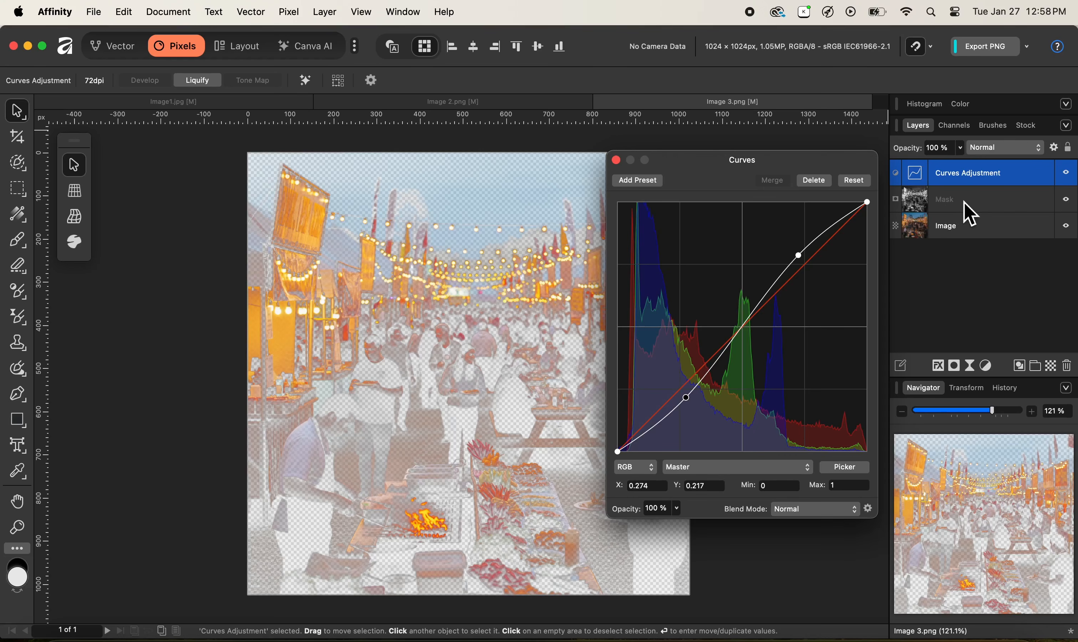
click(1067, 200)
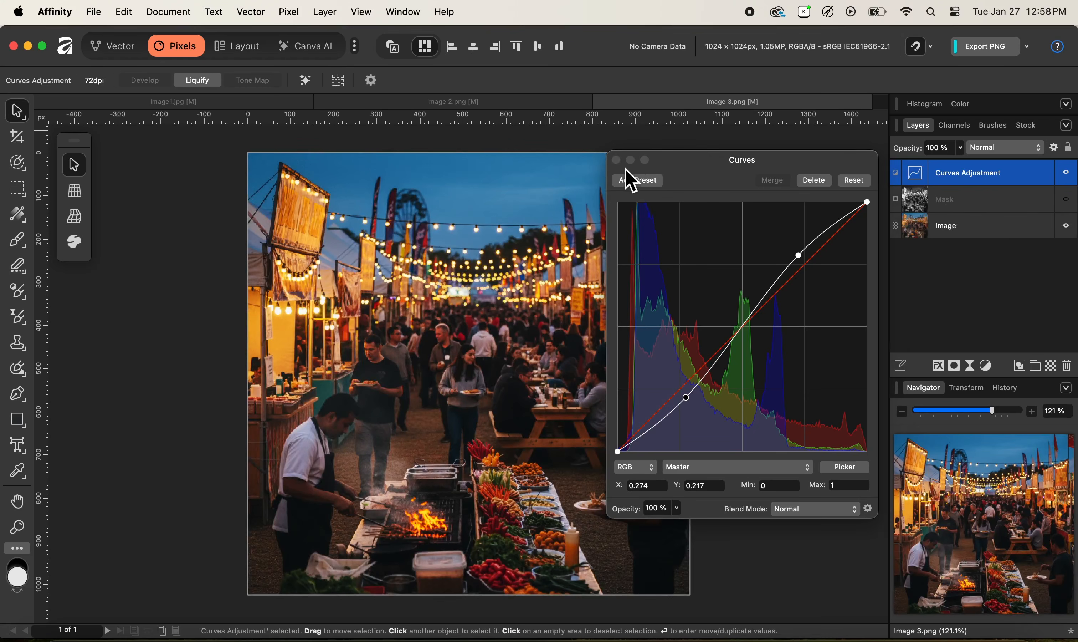
click(616, 160)
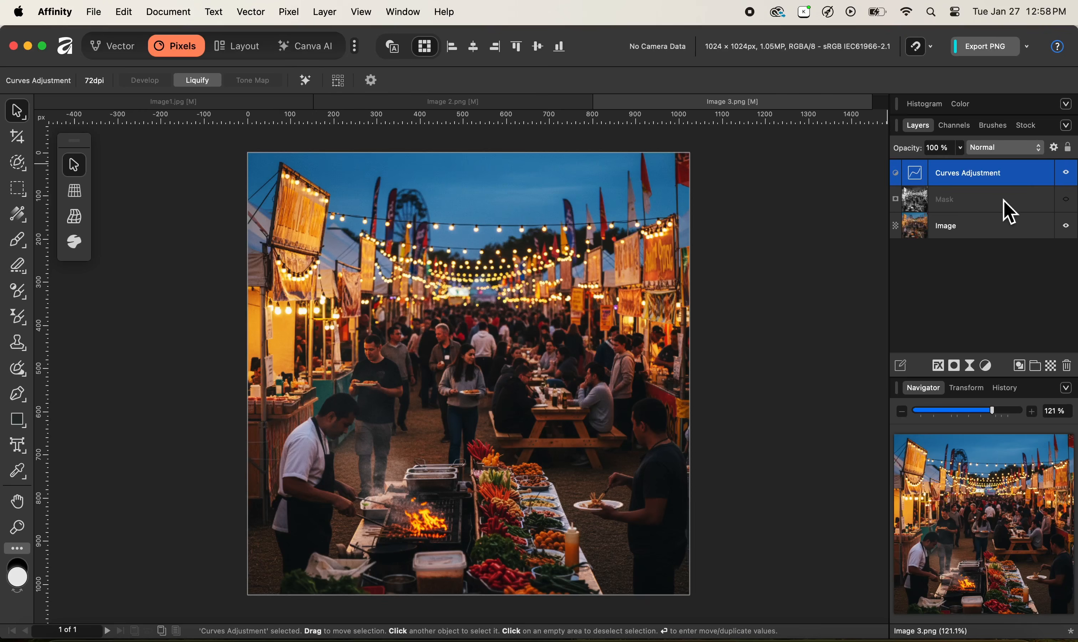
- Nest the Mask layer inside the Curves adjustment and turn the mask's visibility back on
click(975, 202)
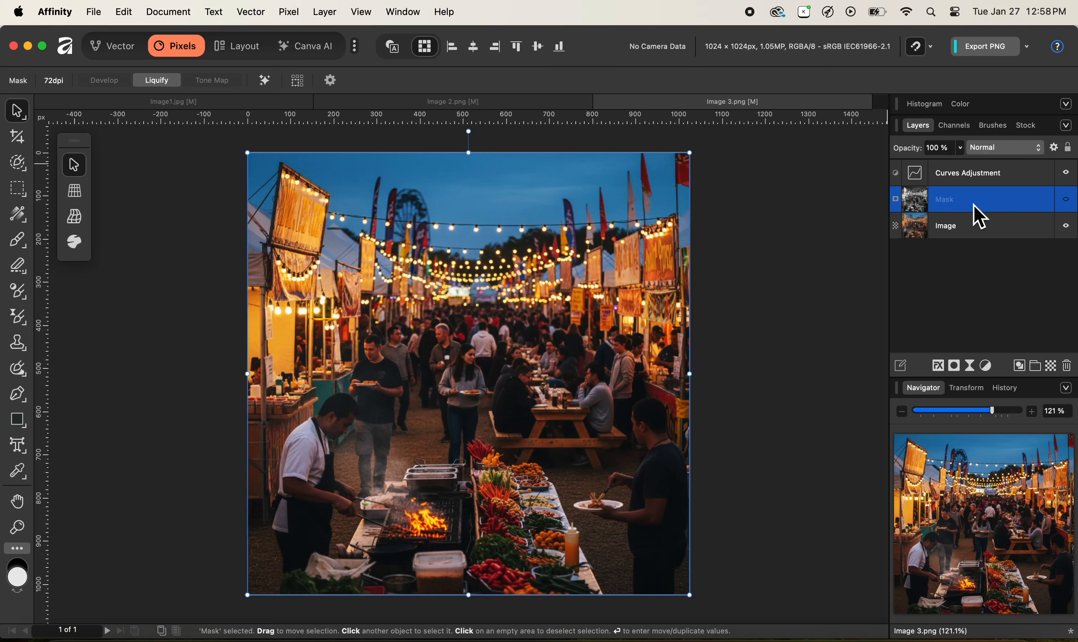
drag(972, 205, 984, 179)
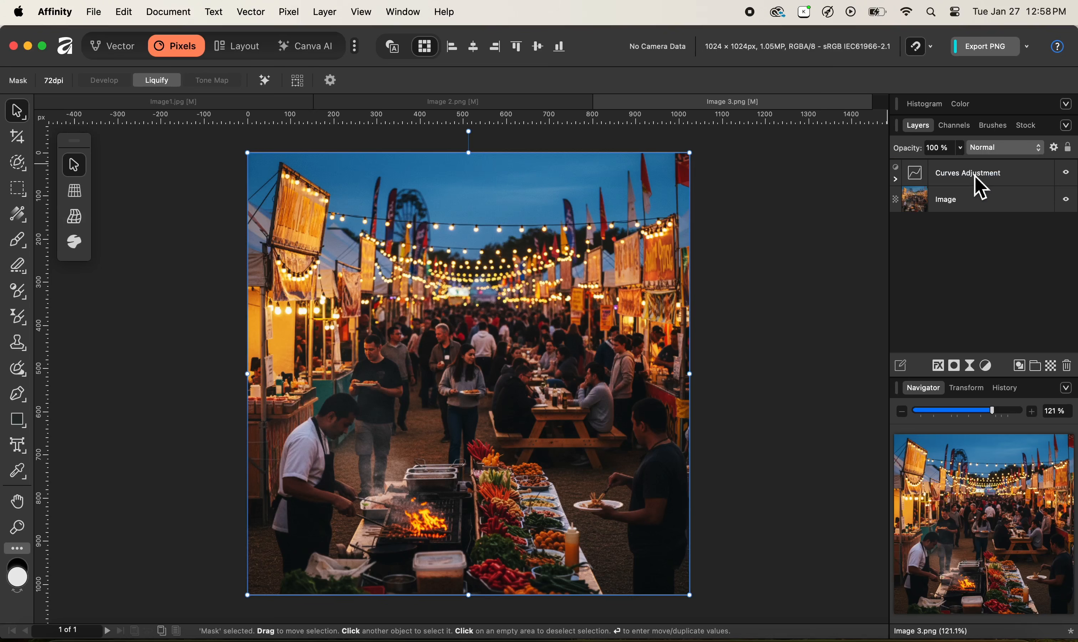
click(896, 179)
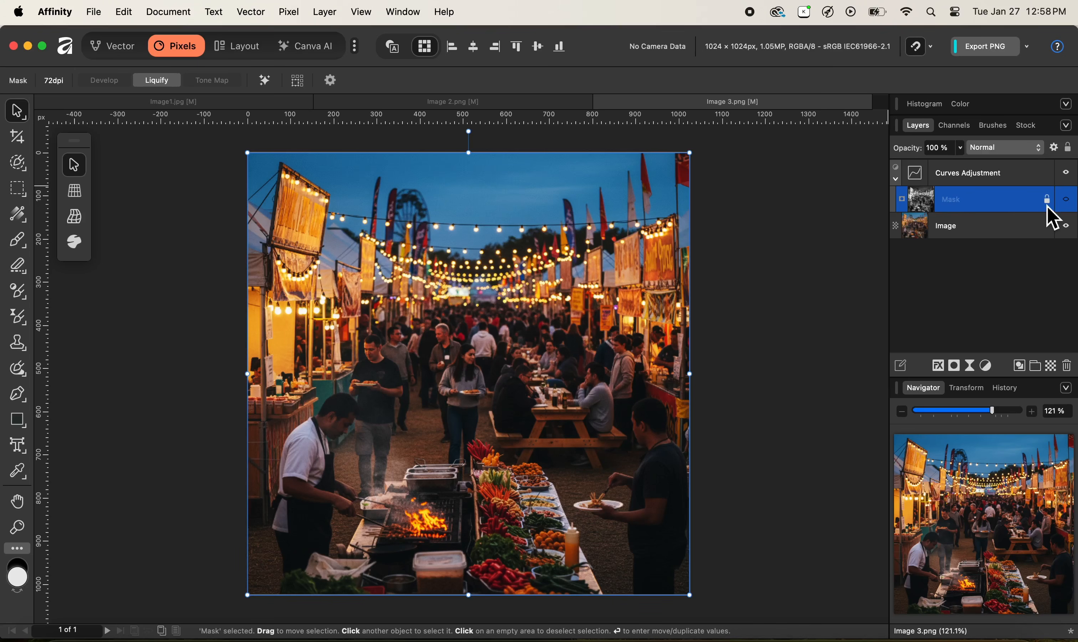
click(1068, 205)
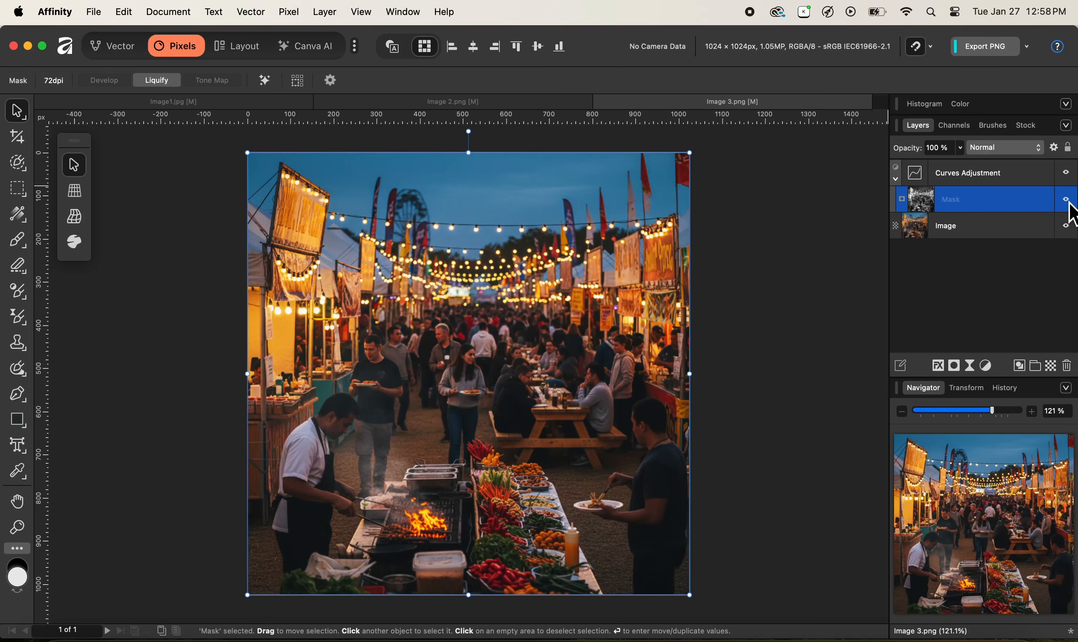